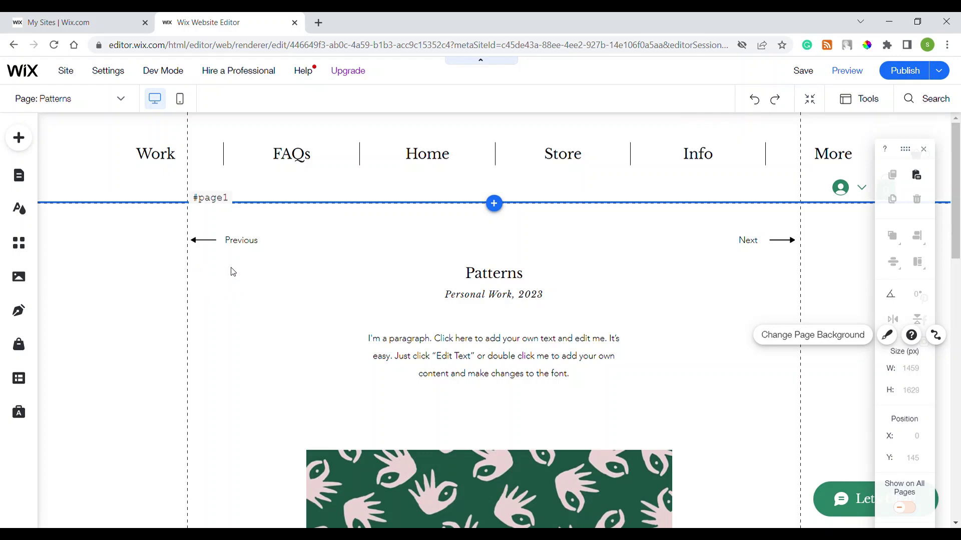
left_click(146, 308)
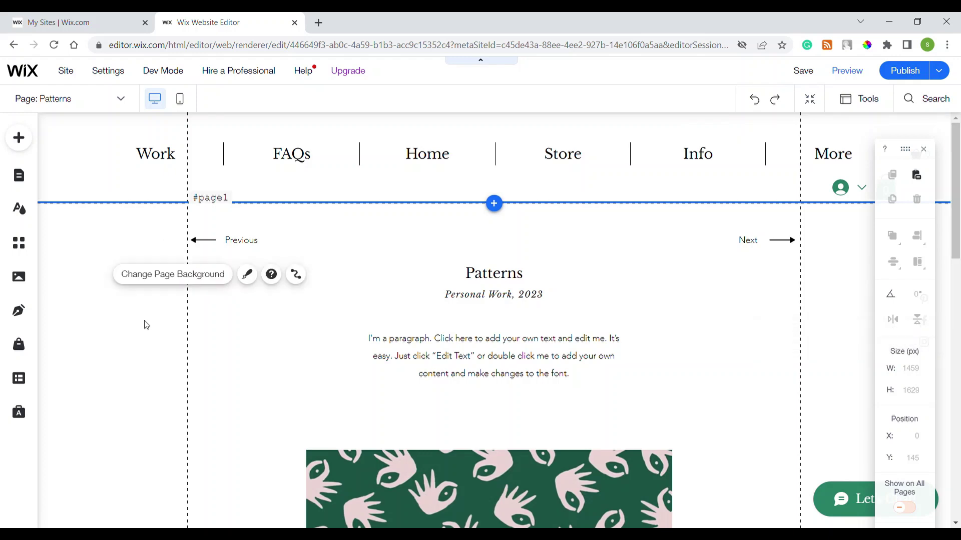
left_click(150, 257)
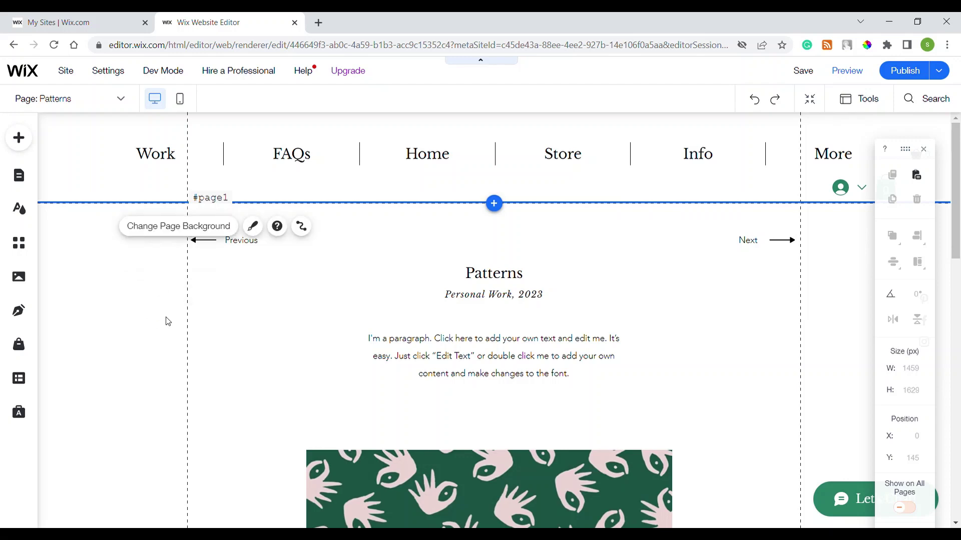
left_click(167, 319)
left_click(156, 288)
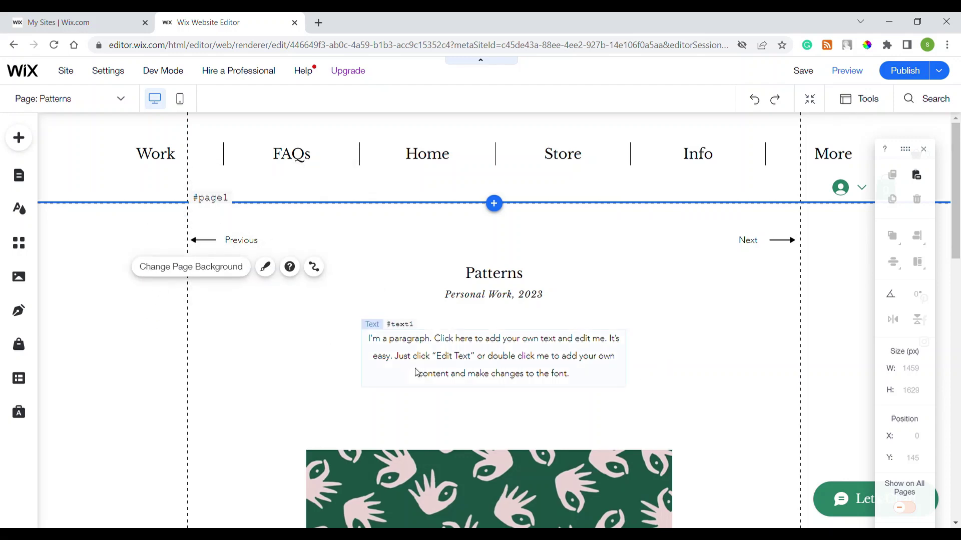
left_click(151, 328)
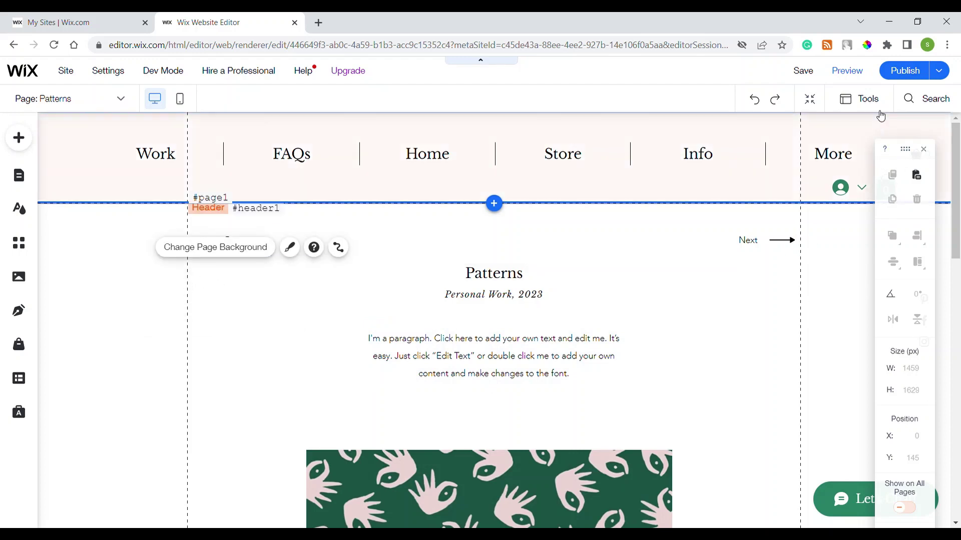
Step: Turn the editor's gridlines off and back on to compare the page with and without them
left_click(862, 105)
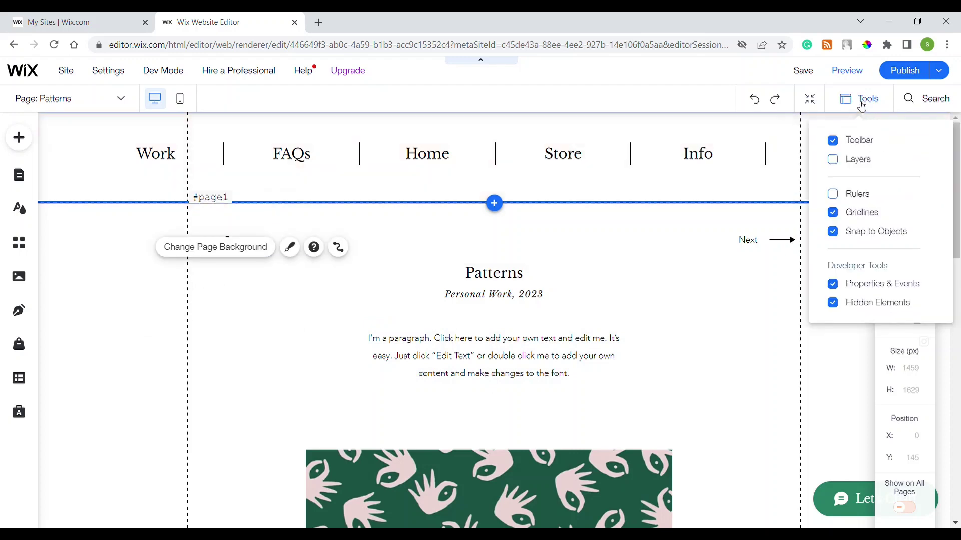
left_click(840, 217)
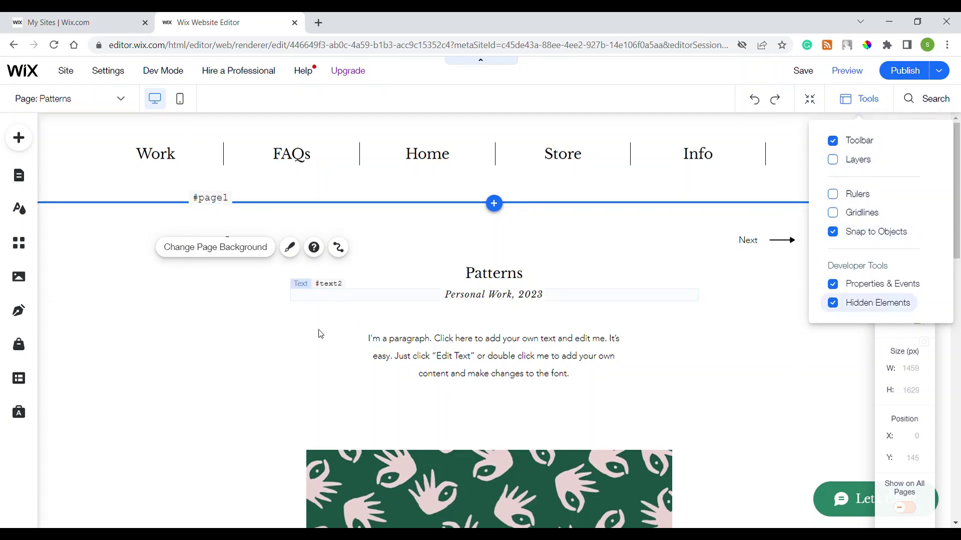
left_click(320, 297)
left_click(136, 416)
left_click(858, 99)
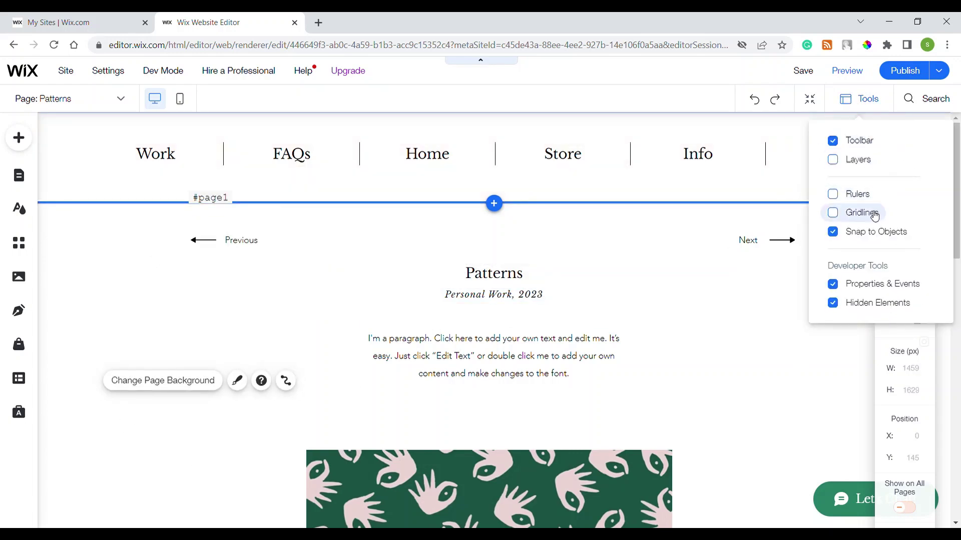
left_click(836, 214)
left_click(171, 304)
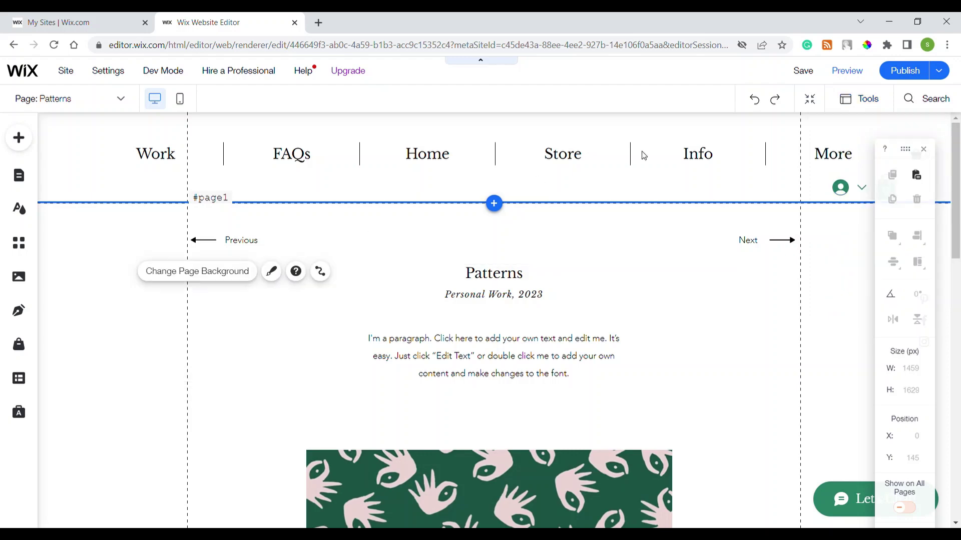
left_click(843, 106)
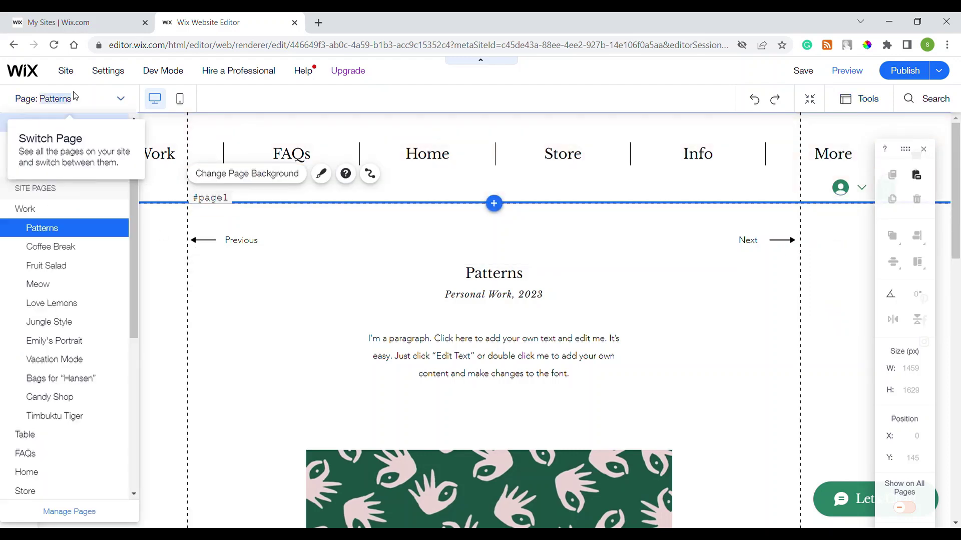
Step: Add the blank white Classic strip directly below the header and split it into two columns
left_click(495, 204)
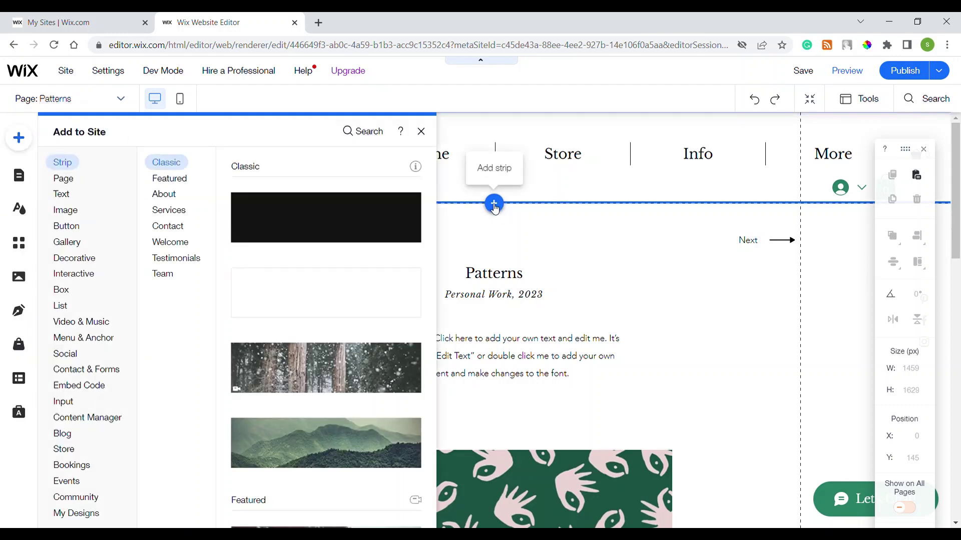
left_click(290, 299)
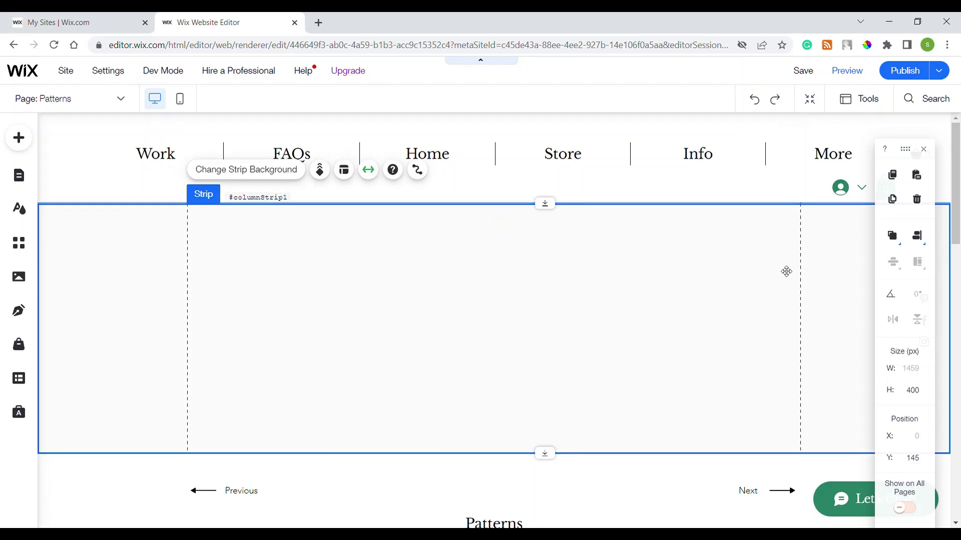
left_click(345, 171)
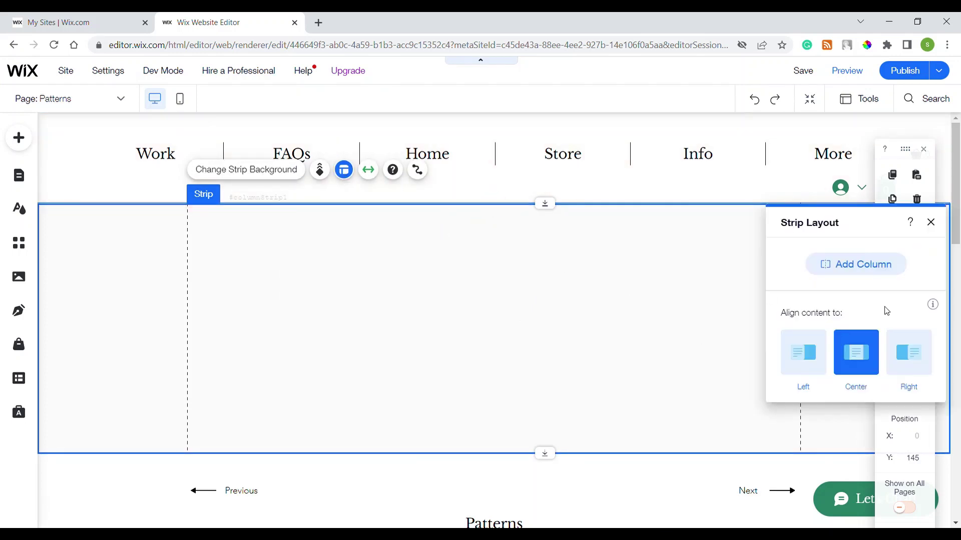
left_click(856, 274)
left_click(375, 328)
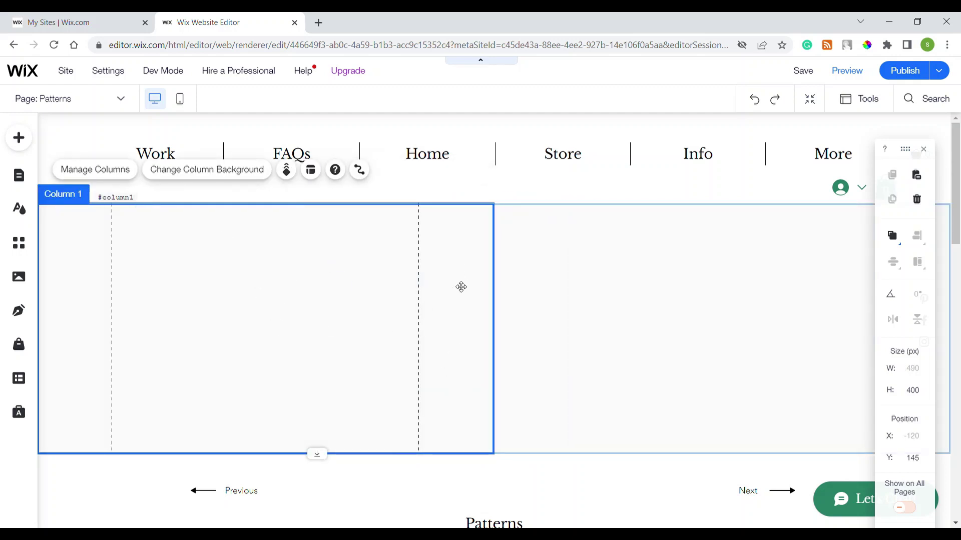
Step: Examine the two-column strip on the page and the content alignment options of its first column
left_click(495, 268)
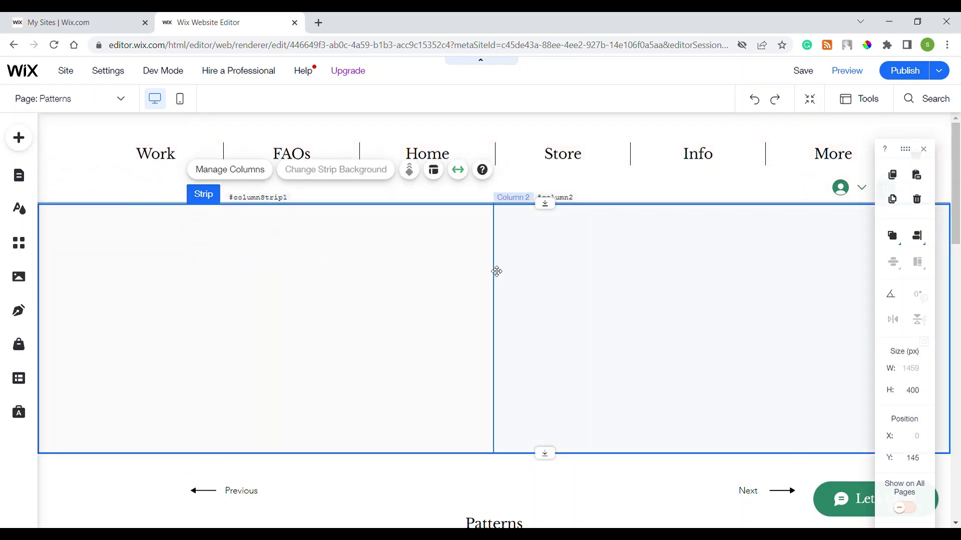
left_click(464, 277)
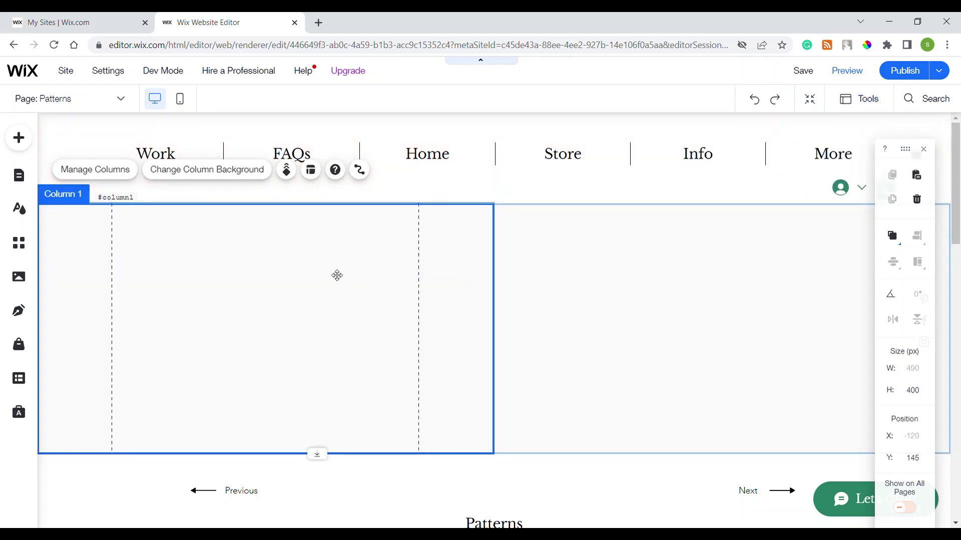
left_click(310, 170)
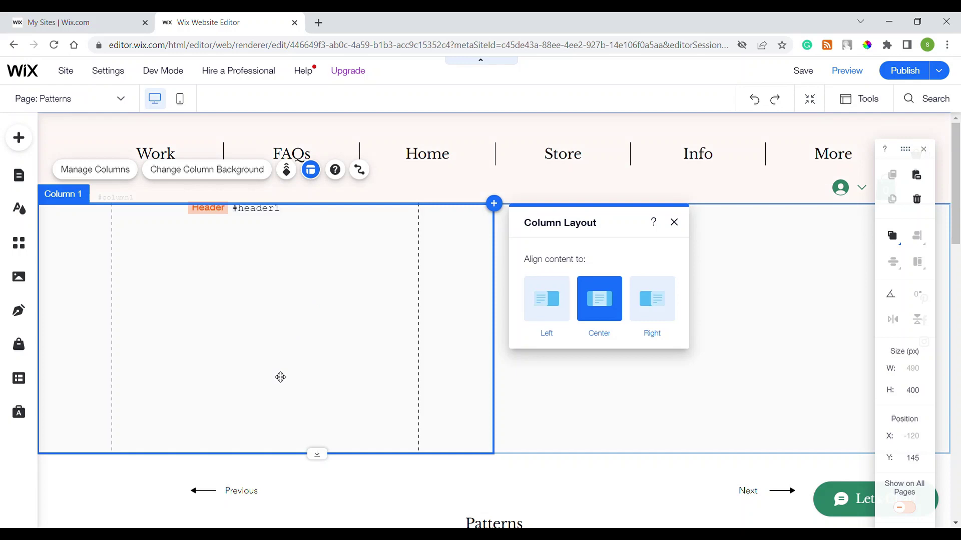
left_click(140, 497)
scroll(485, 411, "down", 4)
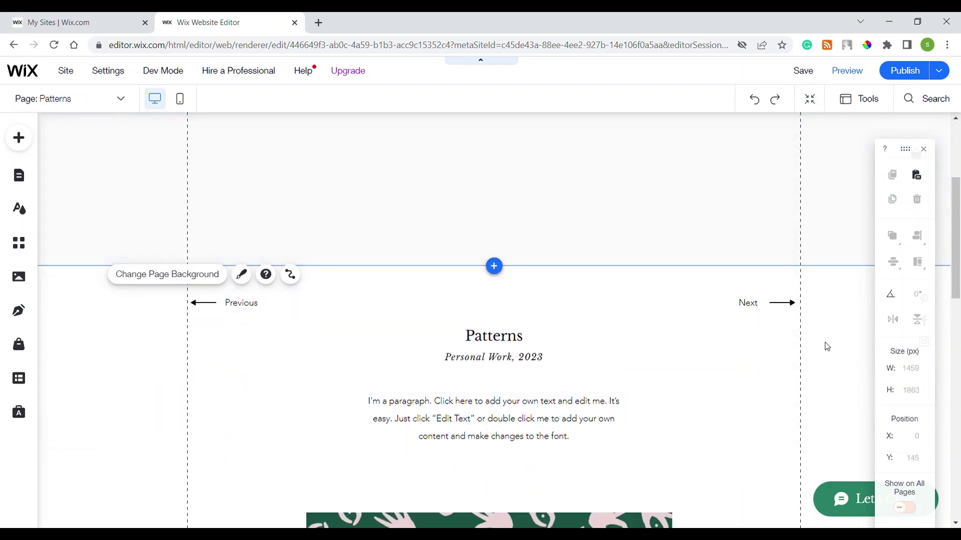
scroll(233, 271, "up", 4)
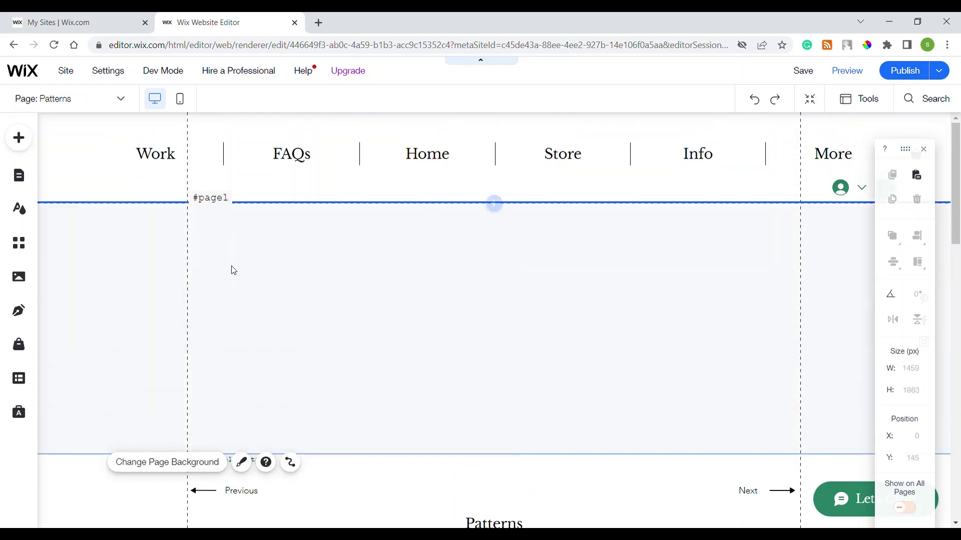
scroll(245, 314, "down", 3)
scroll(242, 310, "up", 3)
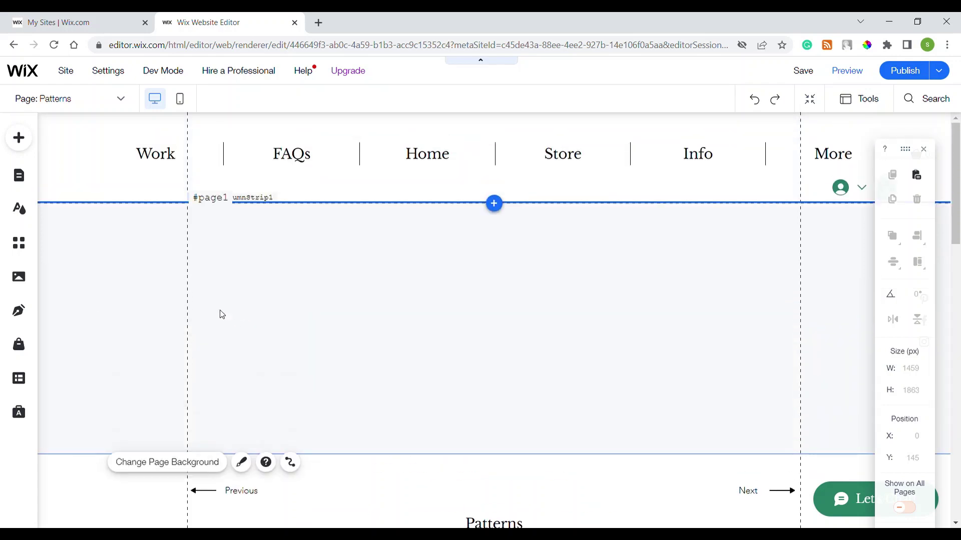
left_click(241, 274)
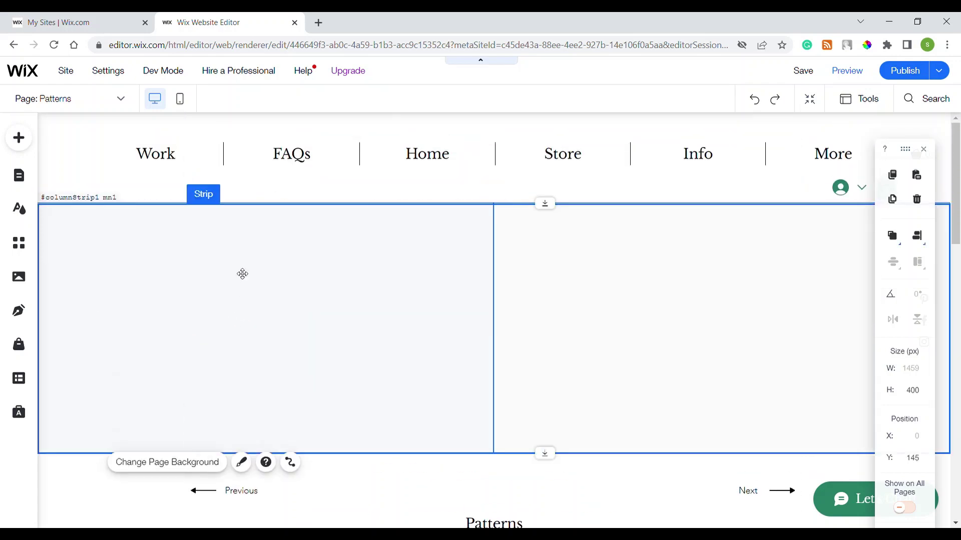
left_click(258, 275)
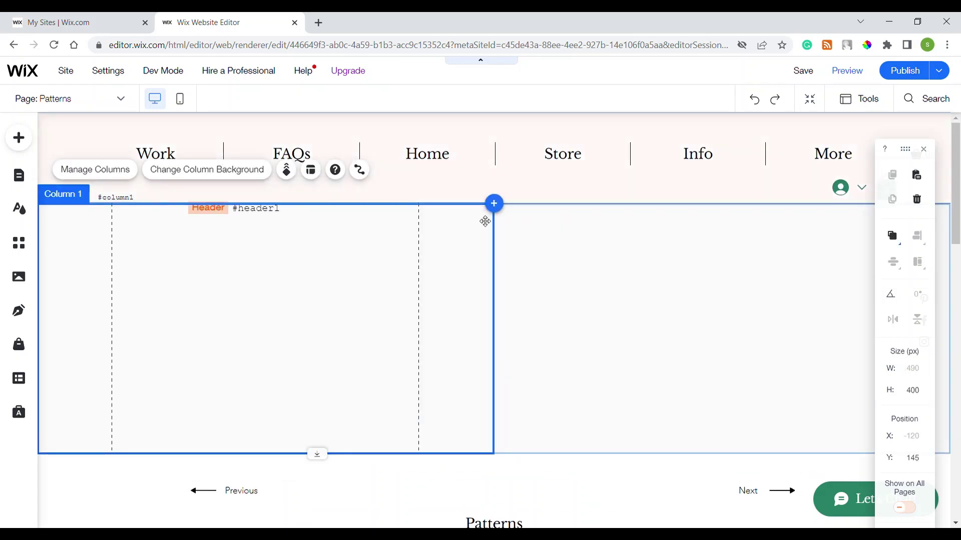
left_click(517, 189)
left_click(319, 259)
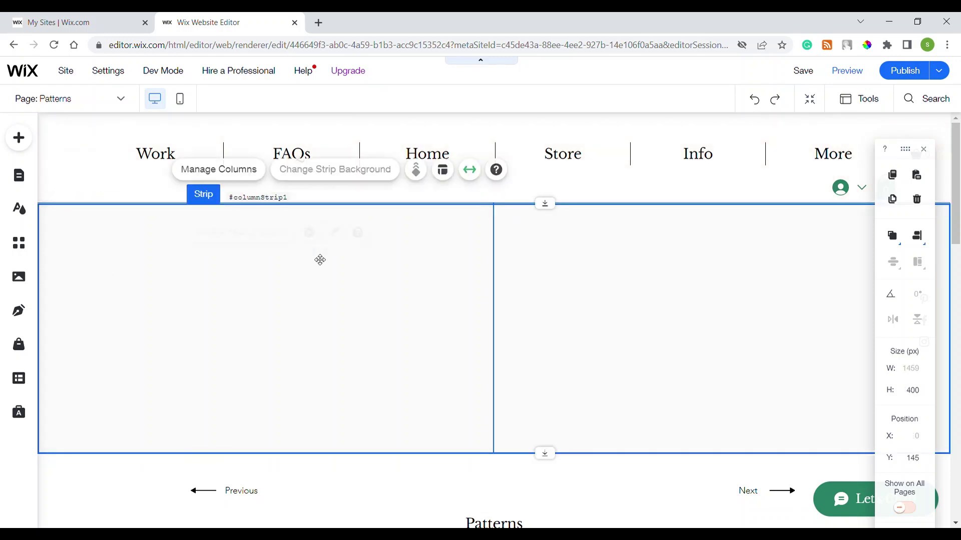
left_click(320, 260)
left_click(311, 170)
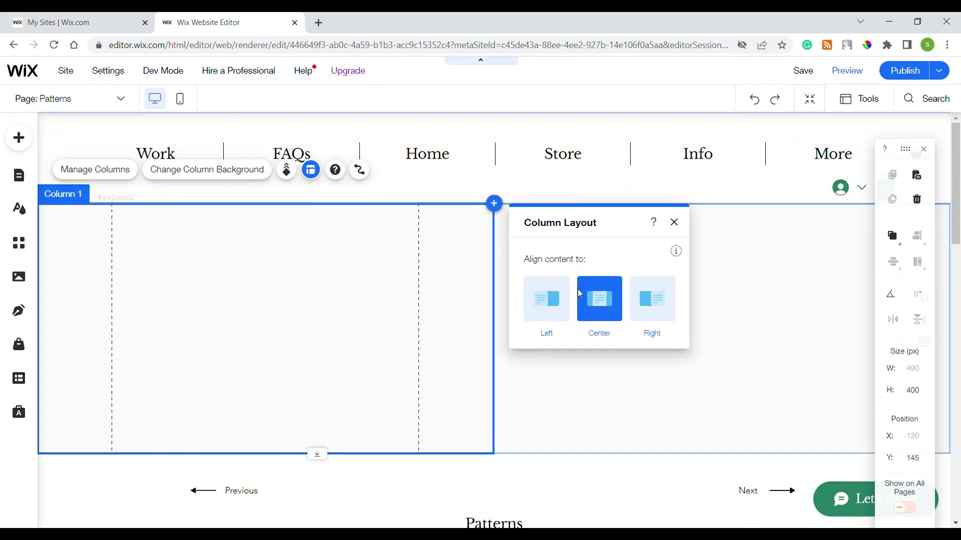
left_click(120, 180)
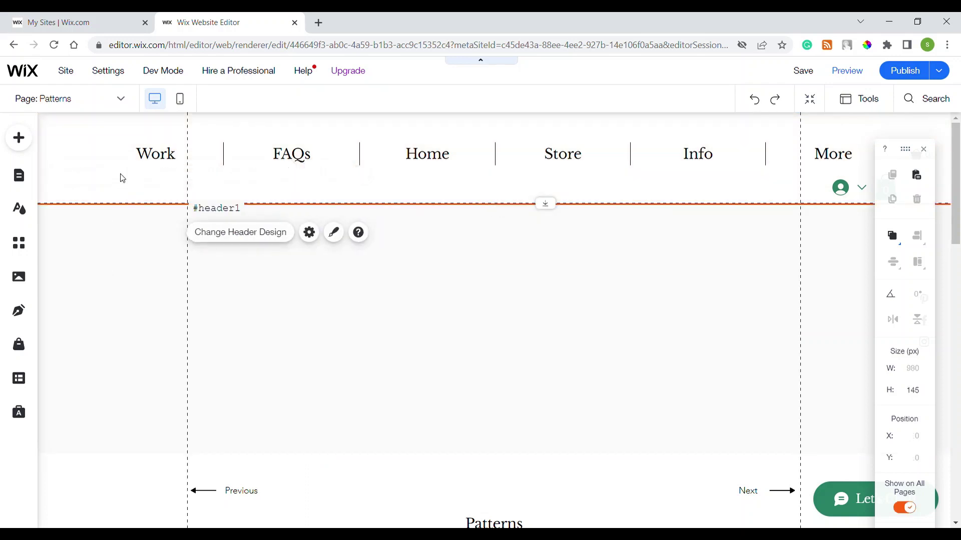
Step: Add a third column to the strip below the header
left_click(217, 248)
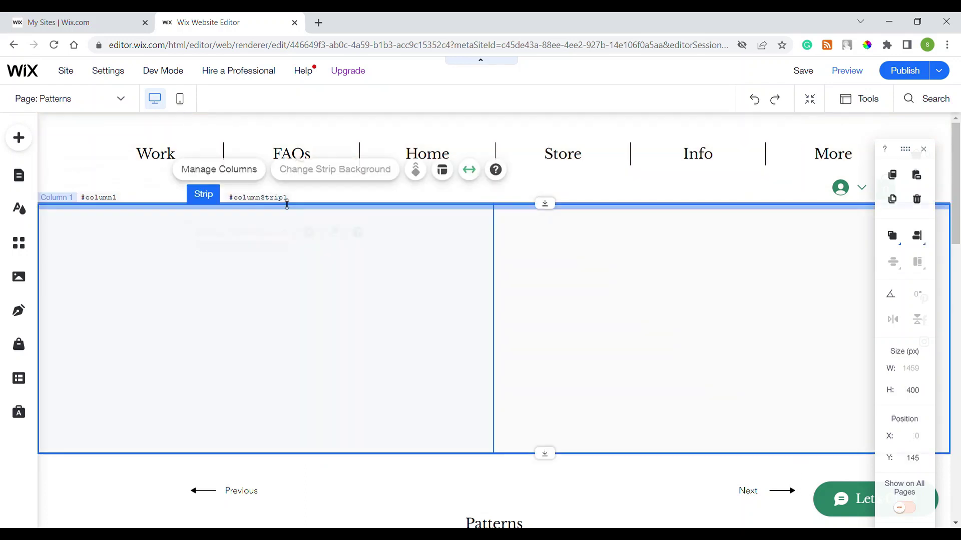
left_click(230, 169)
left_click(846, 276)
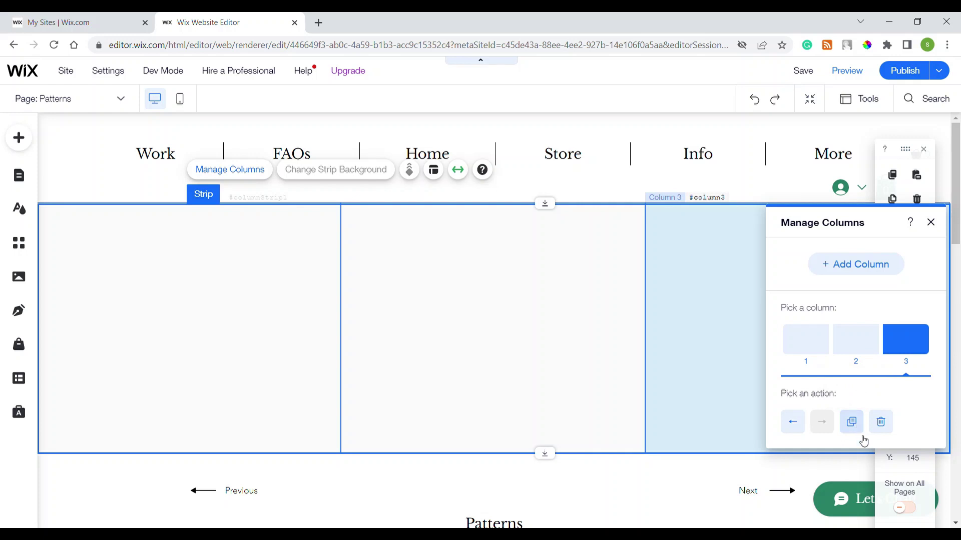
left_click(931, 224)
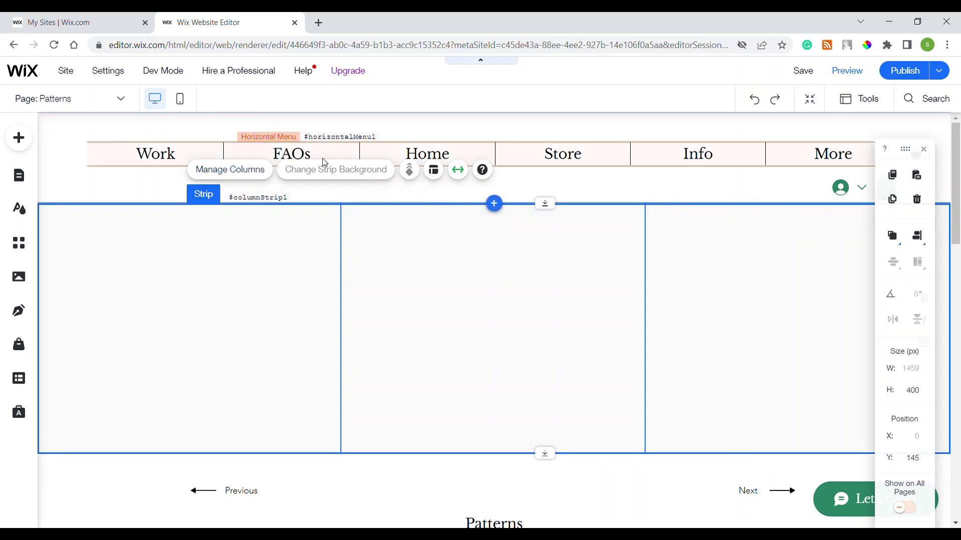
Step: Set the strip's stretch to Page and open its column proportion settings
left_click(458, 170)
left_click(894, 286)
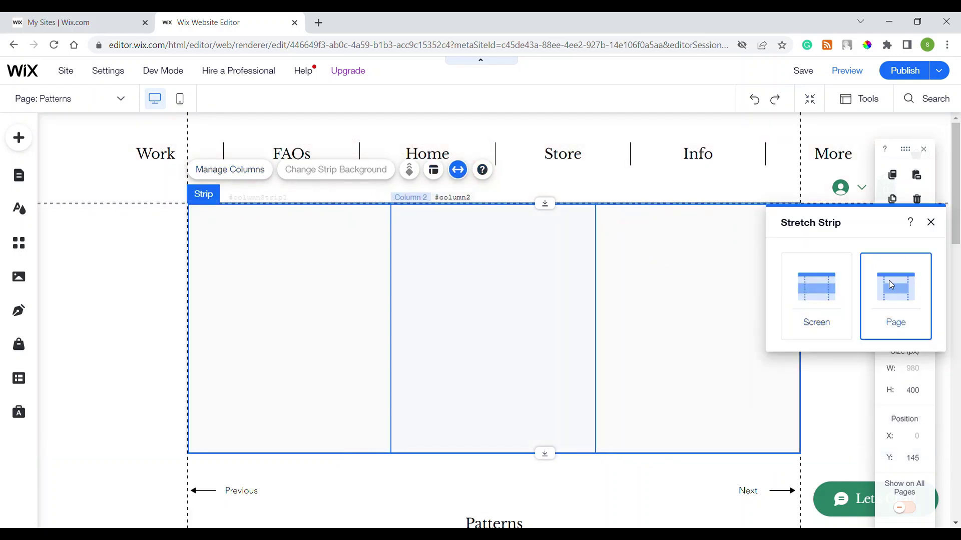
left_click(433, 171)
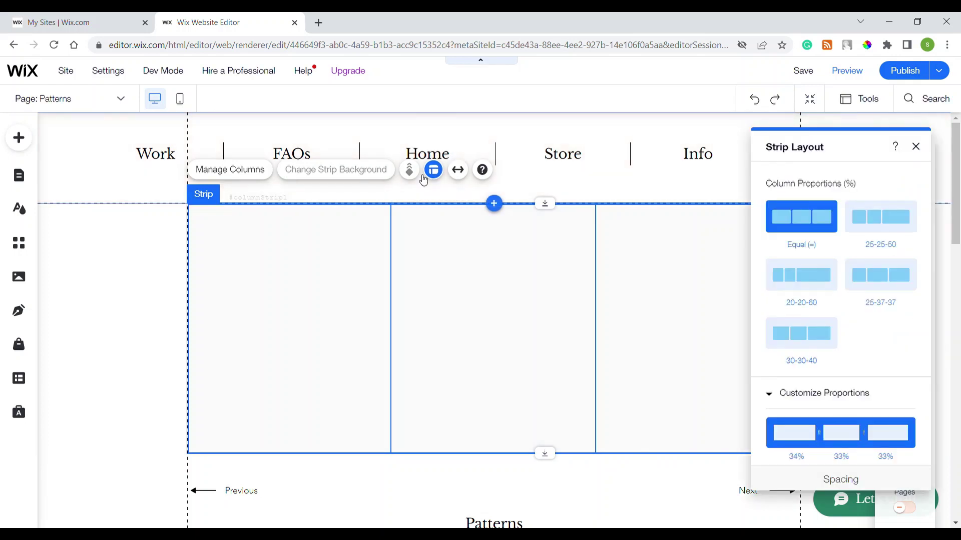
Step: Add a fourth column to the strip
left_click(250, 176)
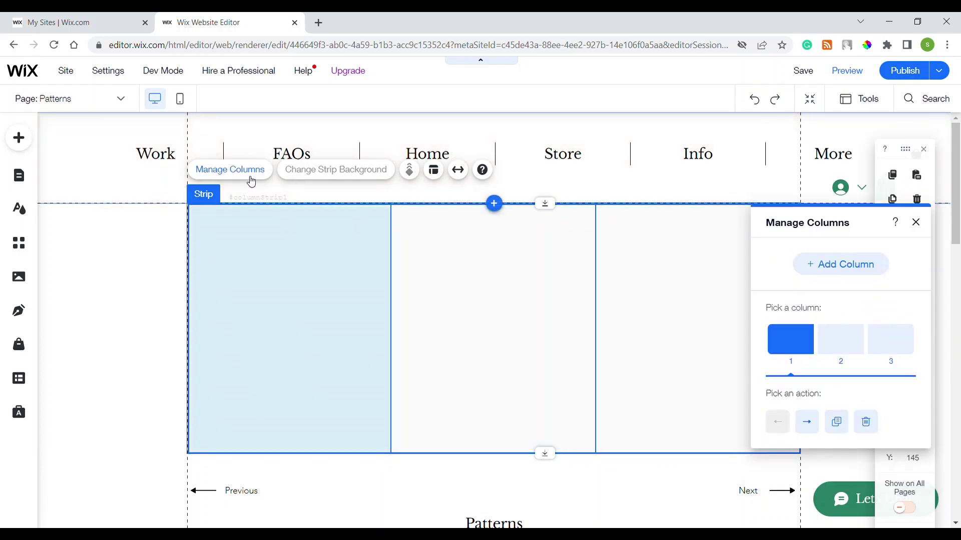
left_click(863, 273)
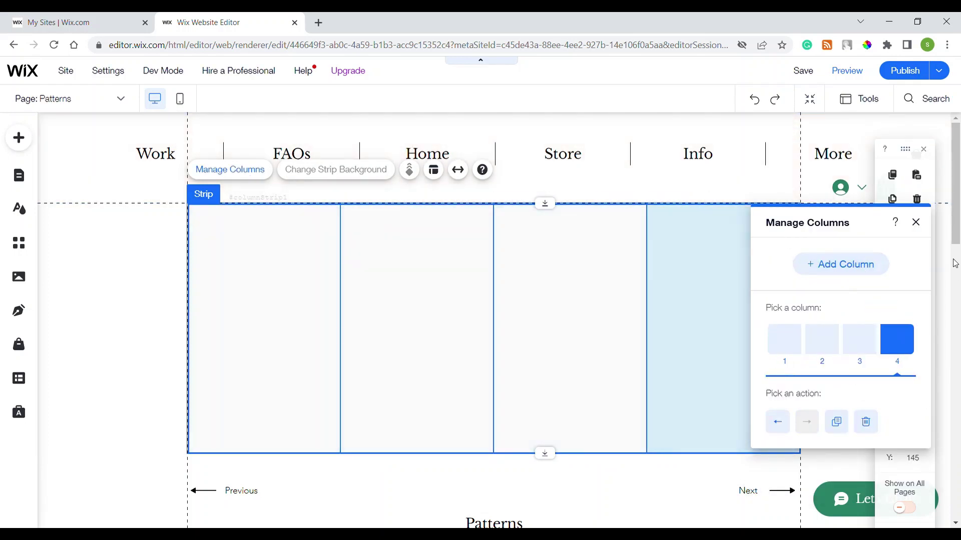
left_click(920, 226)
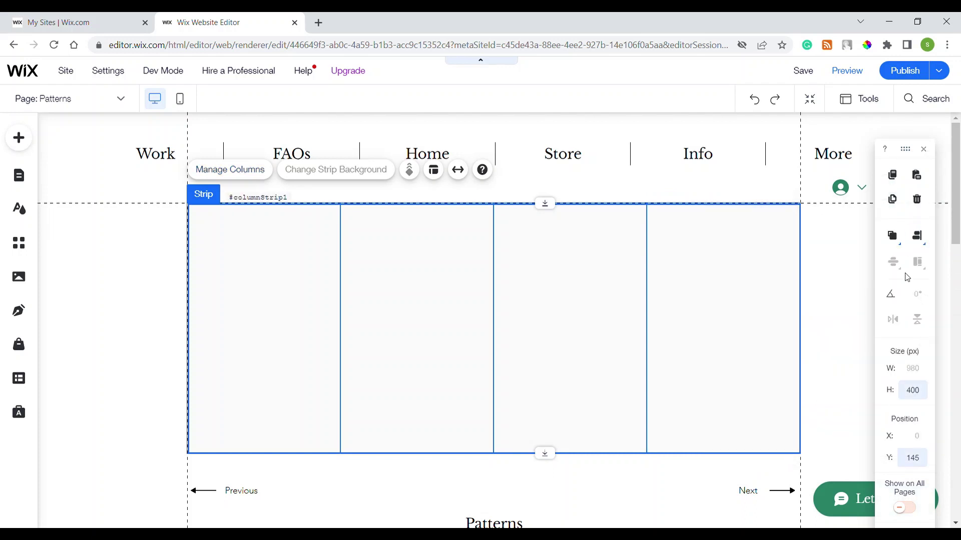
Step: Stretch the four-column strip to the full width of the screen
left_click(458, 170)
left_click(826, 298)
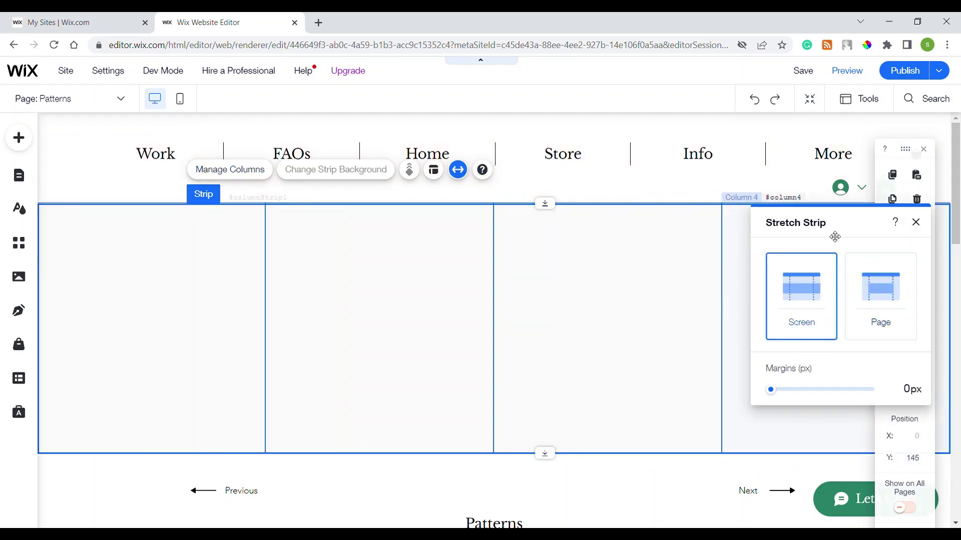
left_click(915, 223)
Step: Select the second column of the strip
left_click(298, 277)
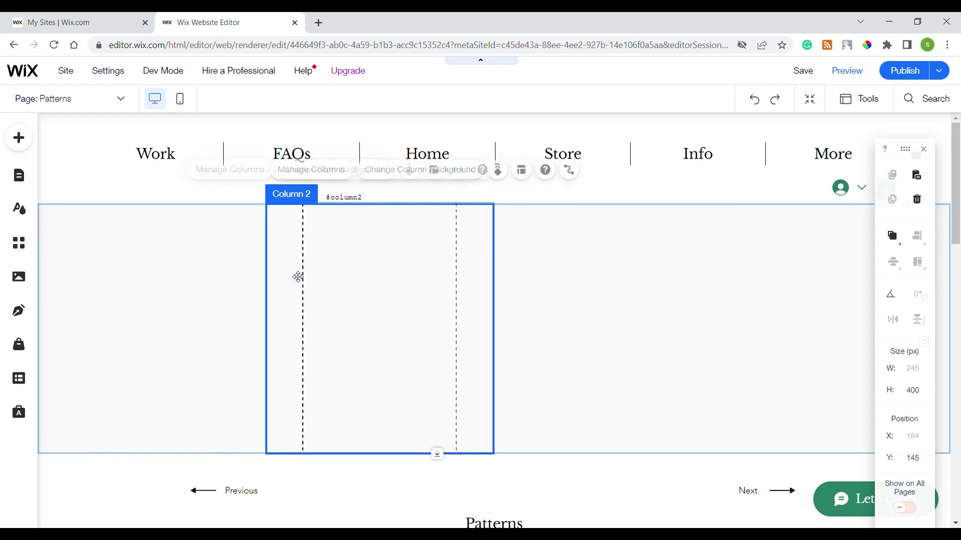
left_click(183, 290)
left_click(366, 280)
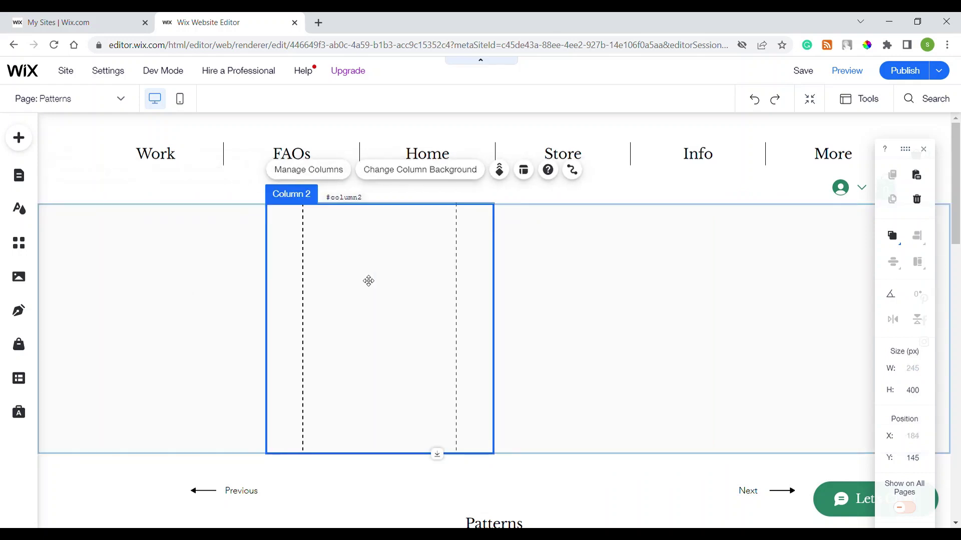
Step: Examine the individual columns of the four-column strip and the page content beneath the strip
left_click(578, 337)
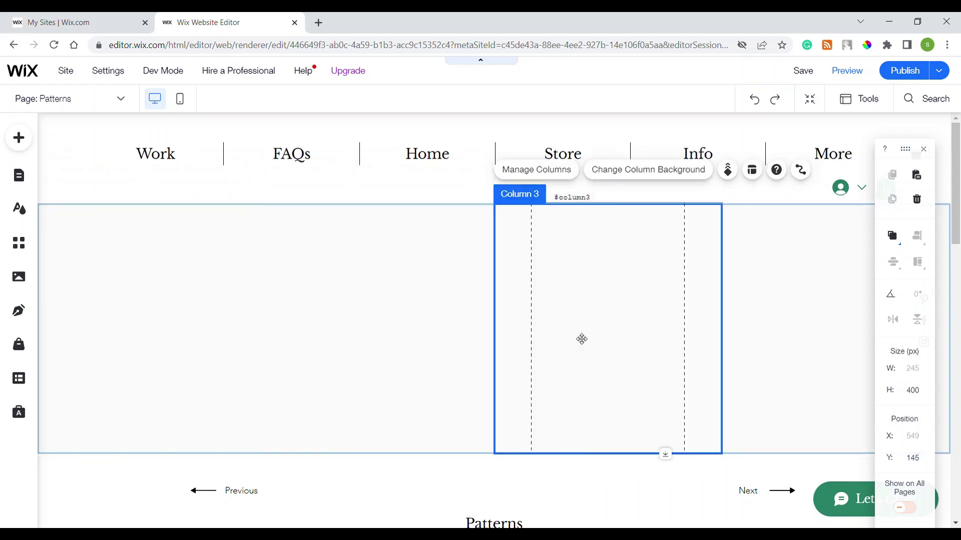
left_click(787, 315)
left_click(618, 321)
scroll(225, 330, "down", 5)
left_click(157, 340)
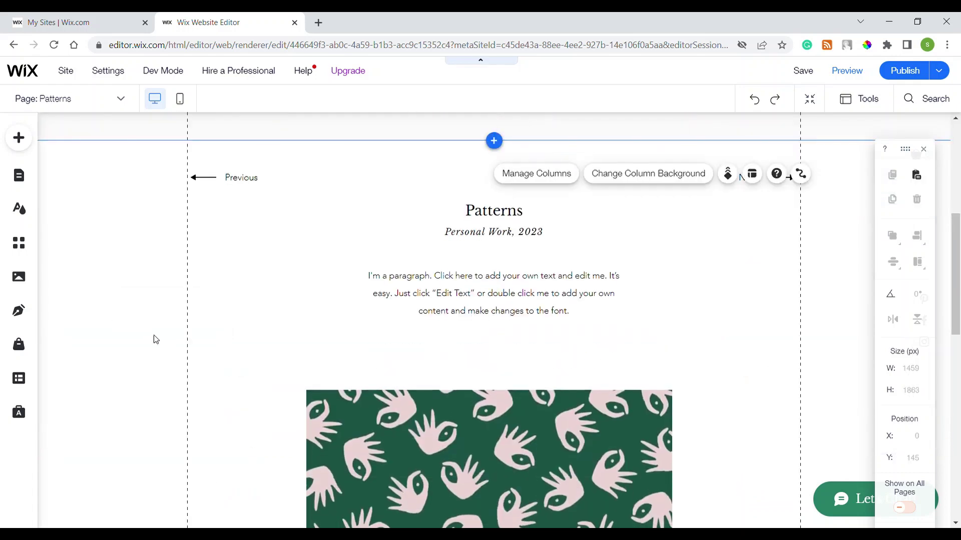
scroll(156, 340, "up", 5)
left_click(277, 275)
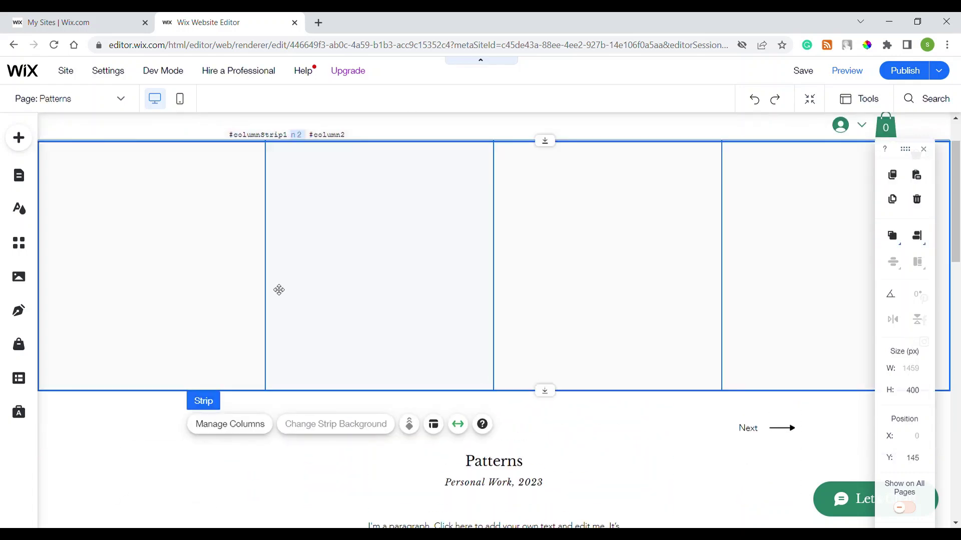
scroll(254, 313, "down", 5)
left_click(184, 224)
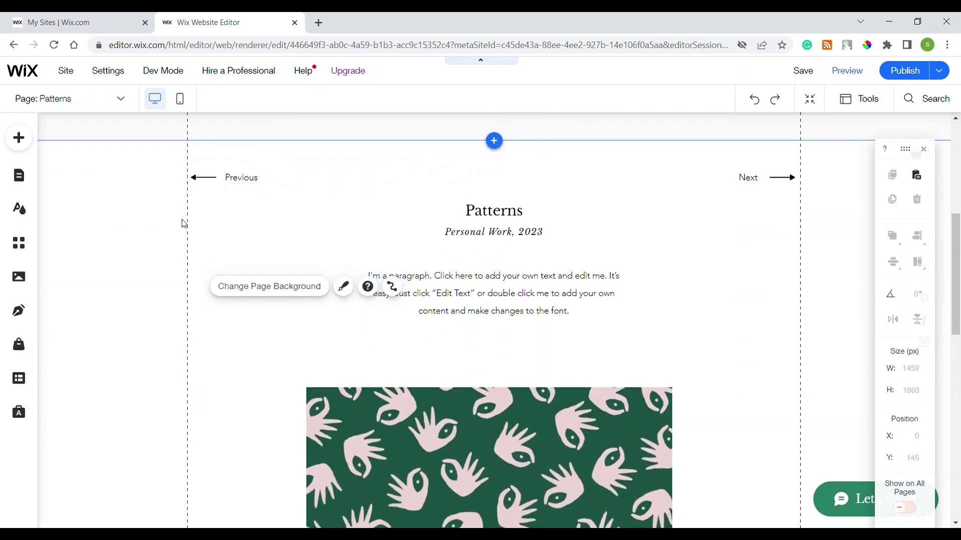
Step: Add a second strip, the blank white Classic one, directly below the four-column strip
left_click(29, 144)
left_click(492, 155)
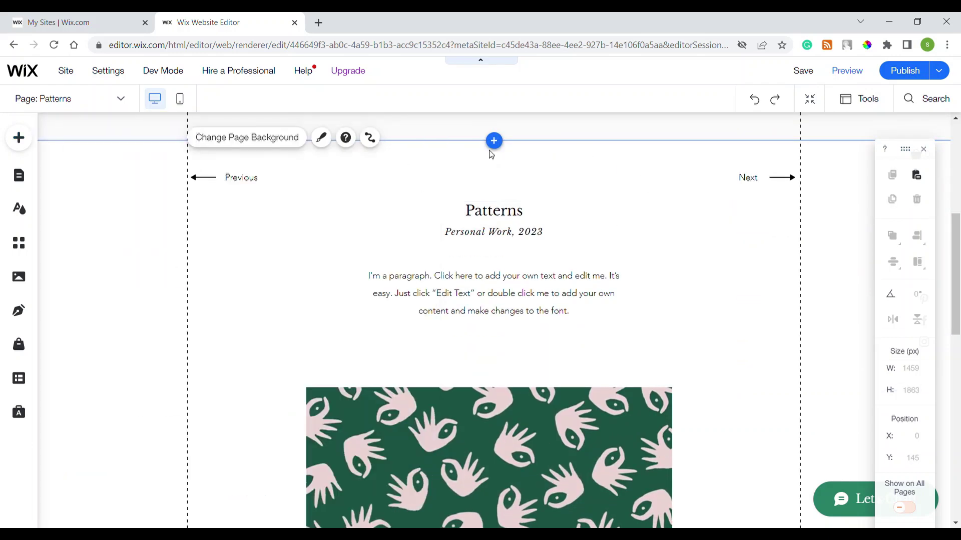
left_click(494, 141)
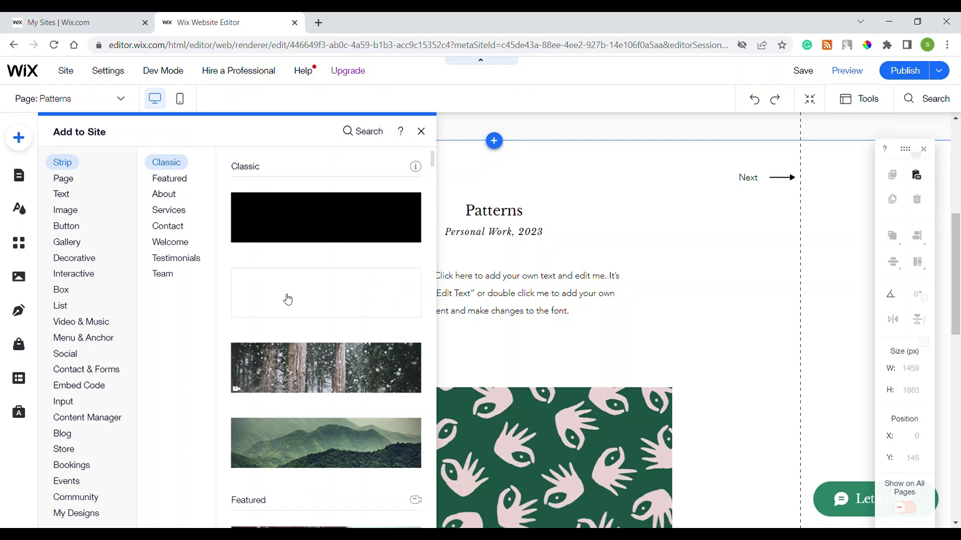
left_click_drag(287, 299, 595, 252)
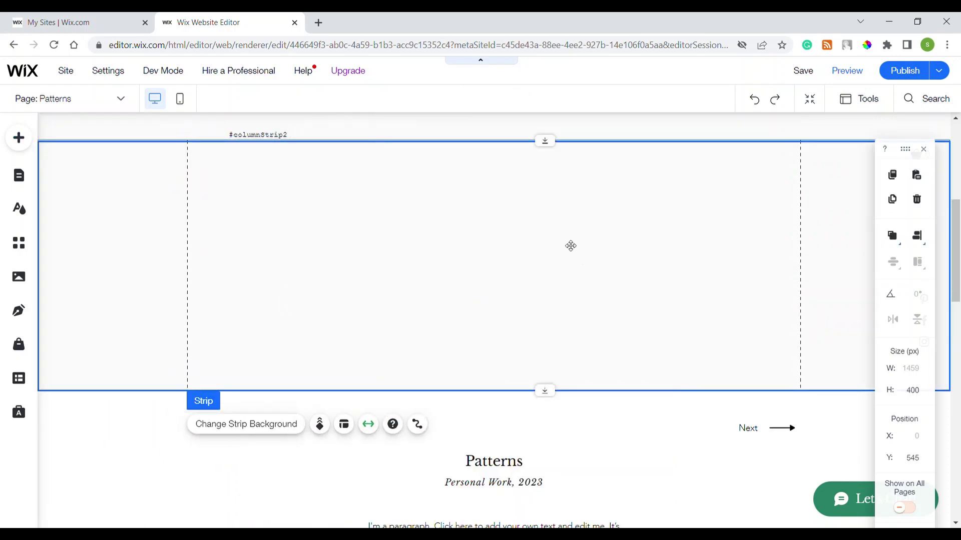
Step: Examine how the strip's columns are arranged in the mobile view, and return to the four-column strip in the desktop view
left_click(184, 102)
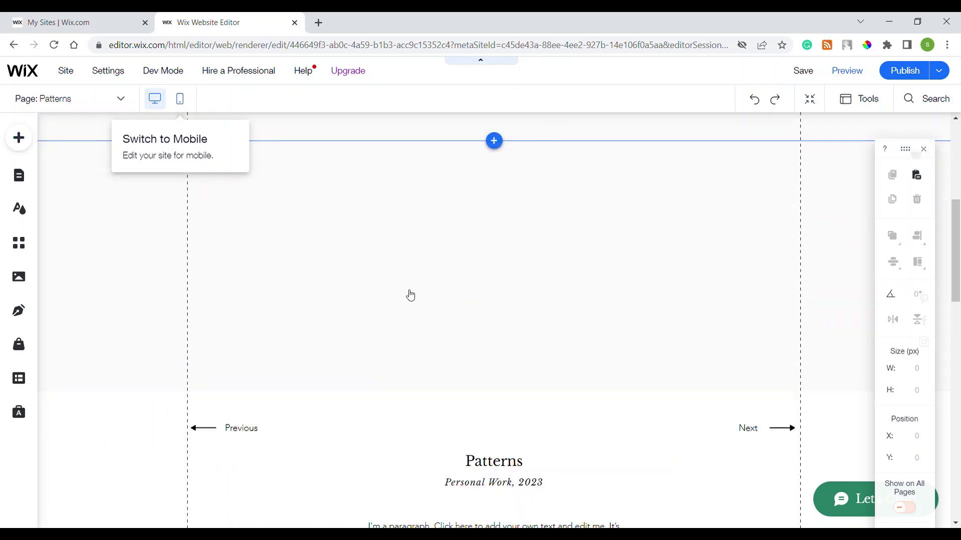
left_click(517, 275)
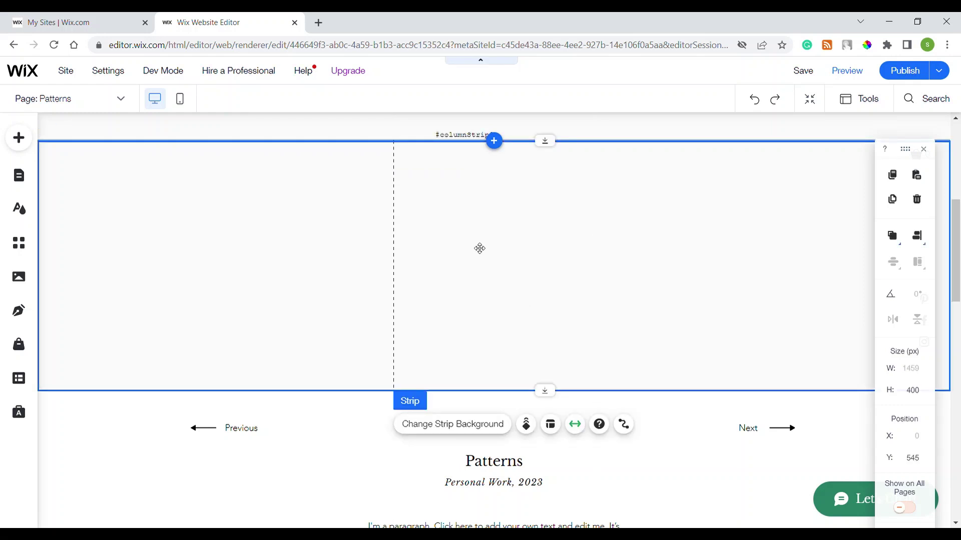
left_click(183, 100)
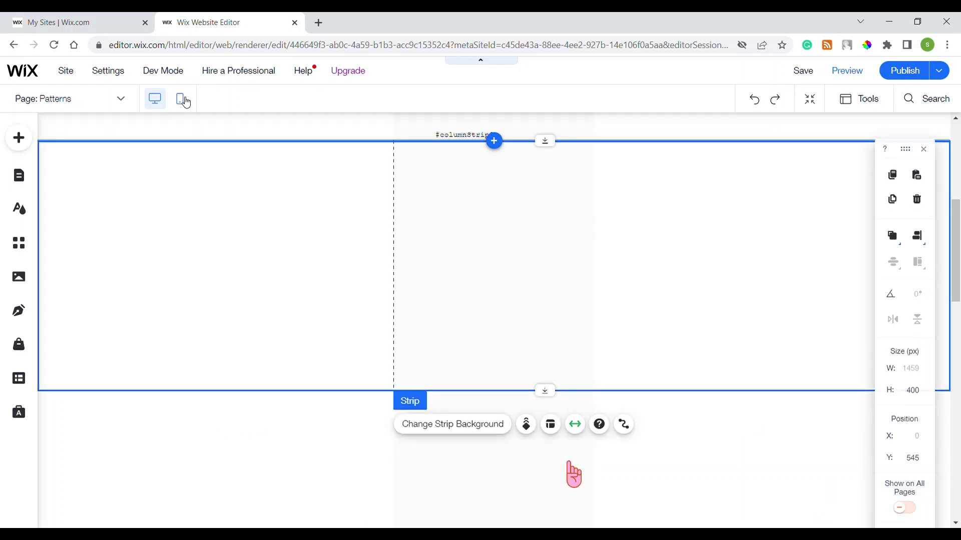
left_click(525, 281)
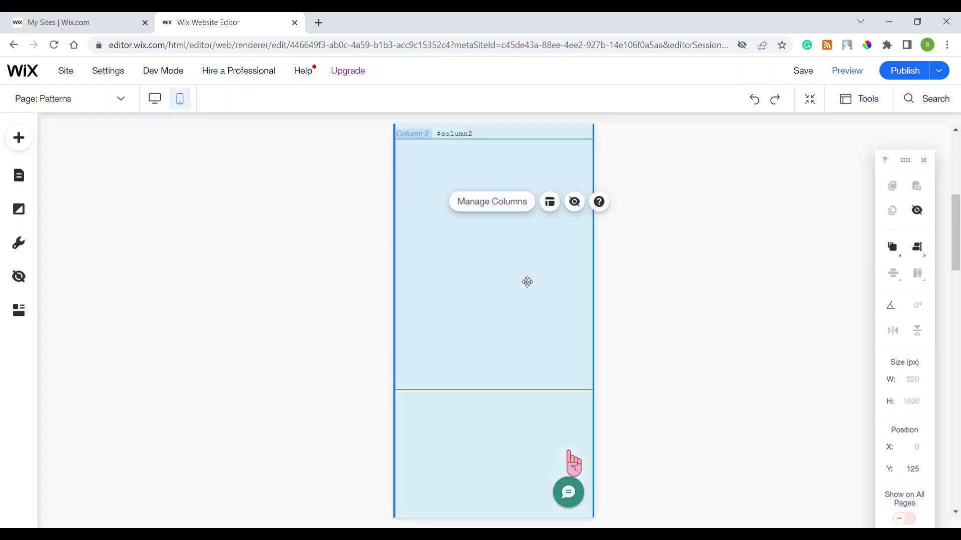
scroll(502, 334, "up", 4)
scroll(513, 292, "up", 2)
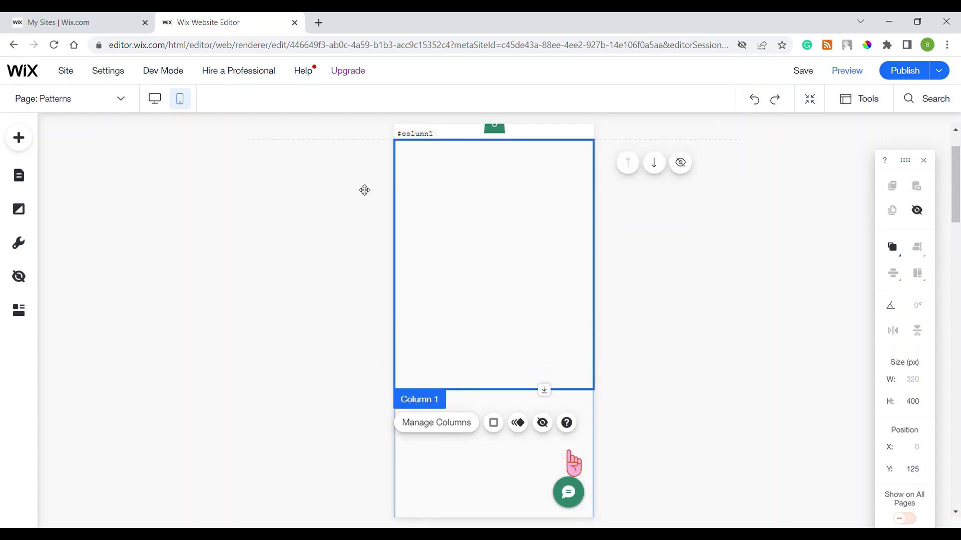
left_click(645, 302)
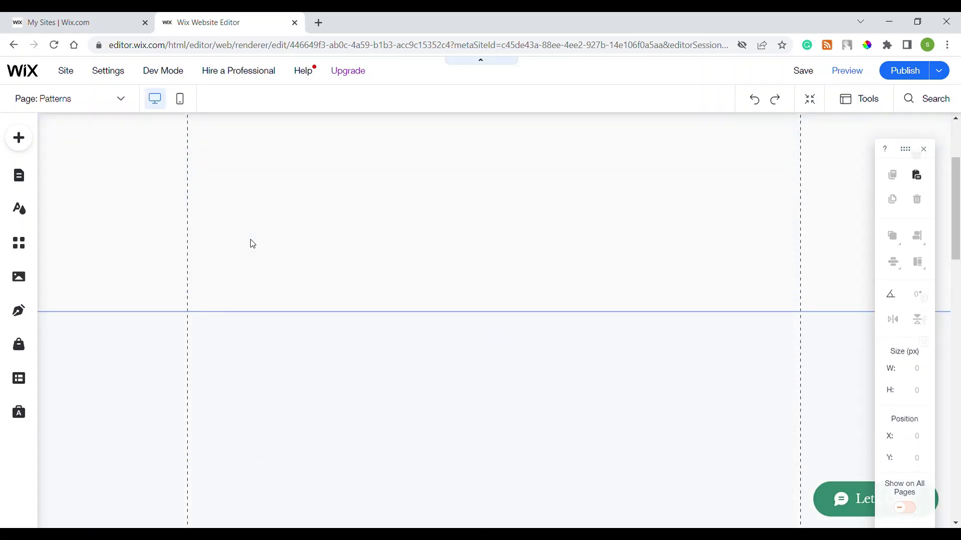
left_click(247, 281)
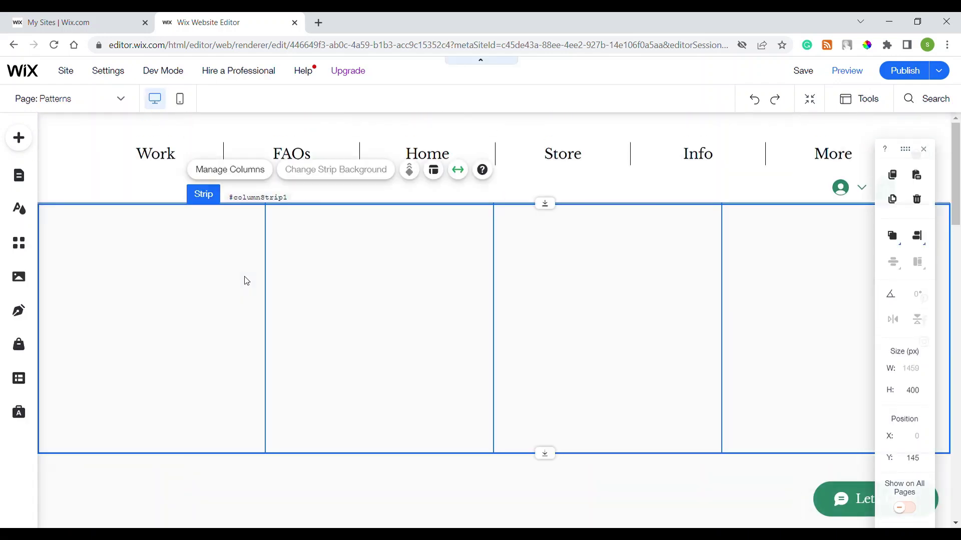
scroll(249, 282, "down", 3)
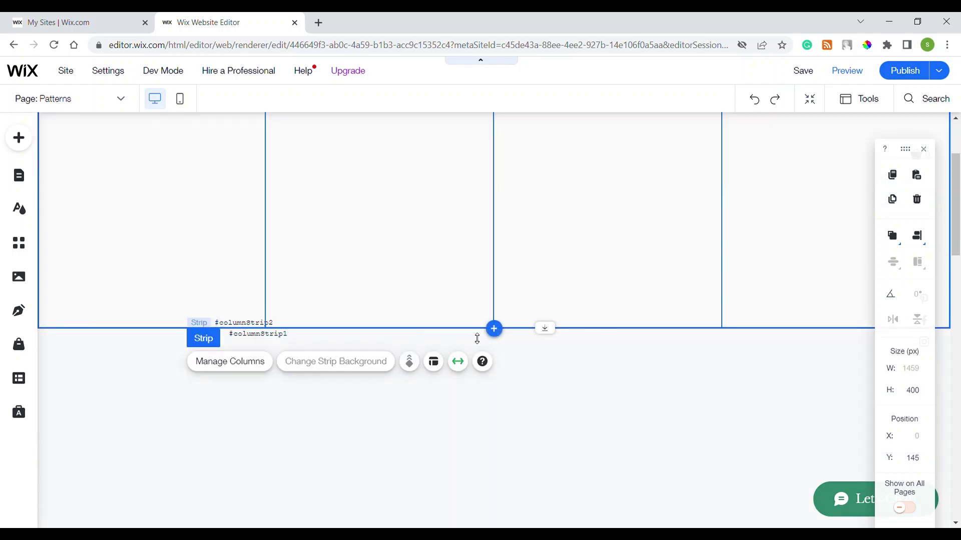
Step: Add a themed Heading 2 text over the second column of the four-column strip
left_click(379, 258)
scroll(395, 268, "up", 3)
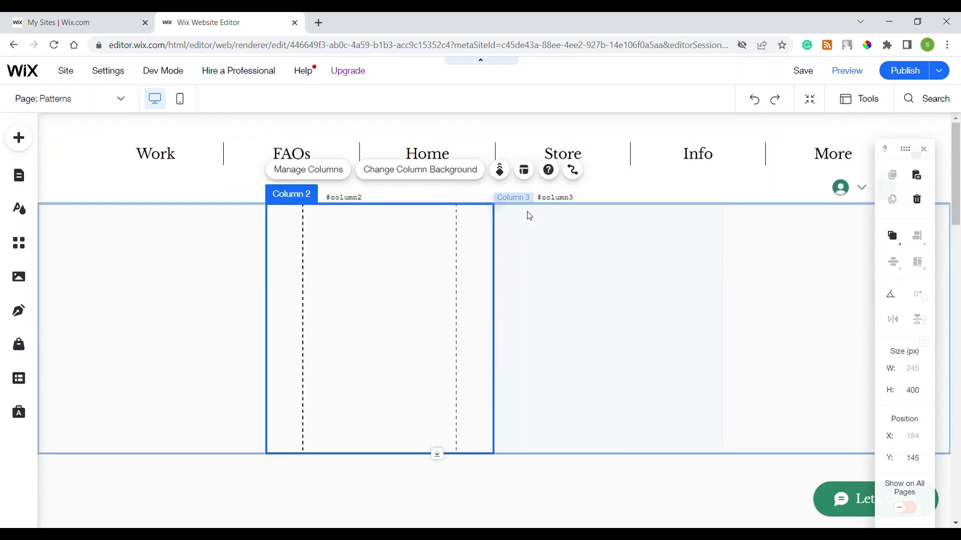
left_click(24, 140)
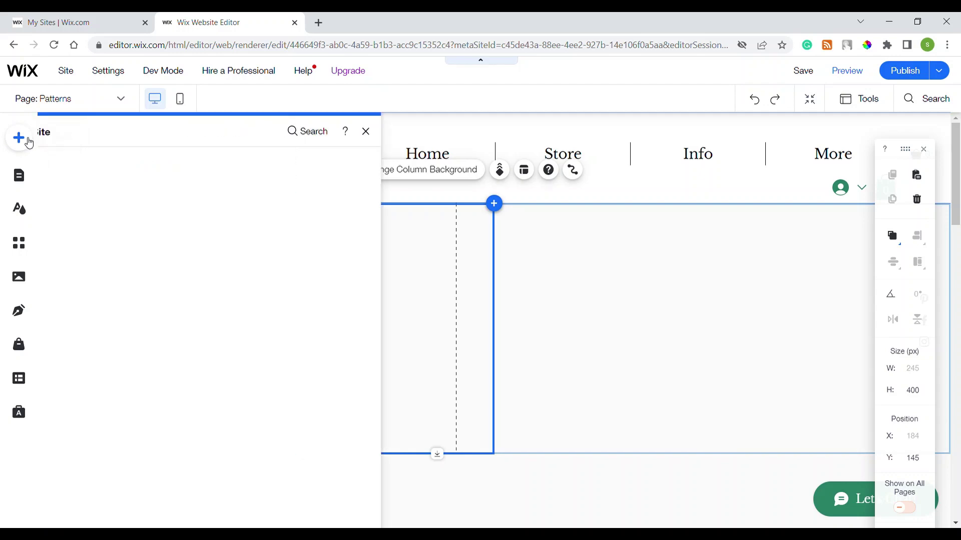
left_click(64, 196)
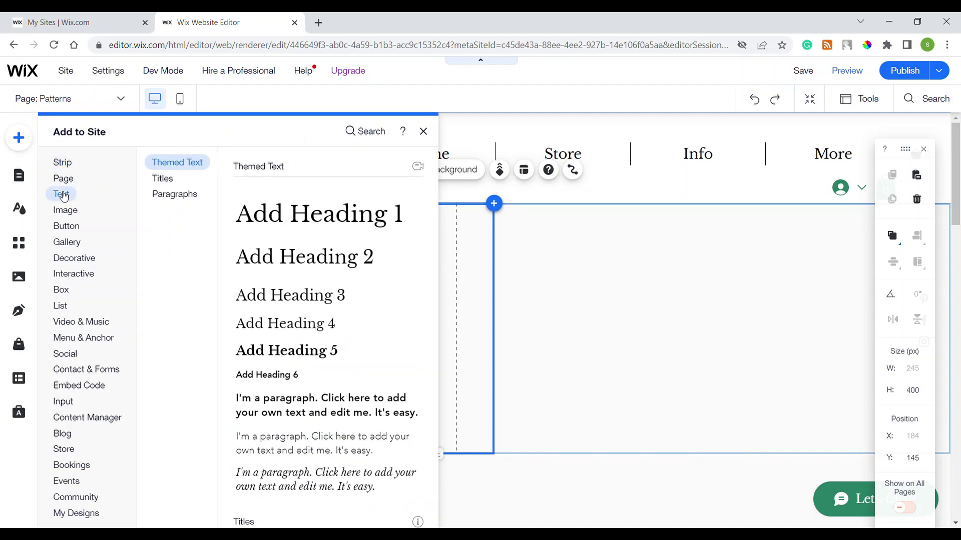
left_click_drag(300, 256, 390, 278)
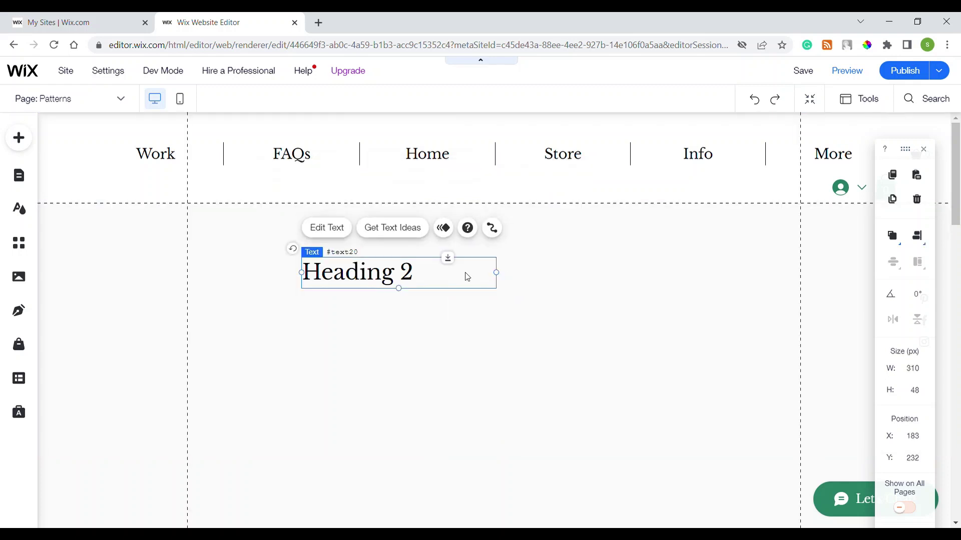
Step: Attach the Heading 2 text to the second column near its upper edge and resize it to 245 px wide between the gridlines
left_click_drag(496, 272, 445, 277)
left_click(426, 323)
left_click(403, 261)
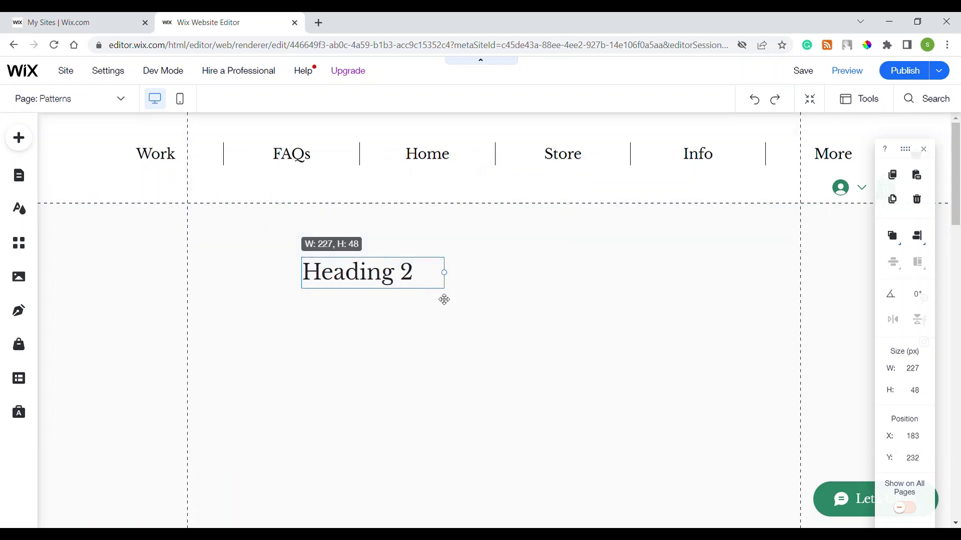
left_click(400, 317)
mouse_move(382, 283)
left_mouse_down()
mouse_move(407, 284)
mouse_move(383, 274)
left_mouse_up()
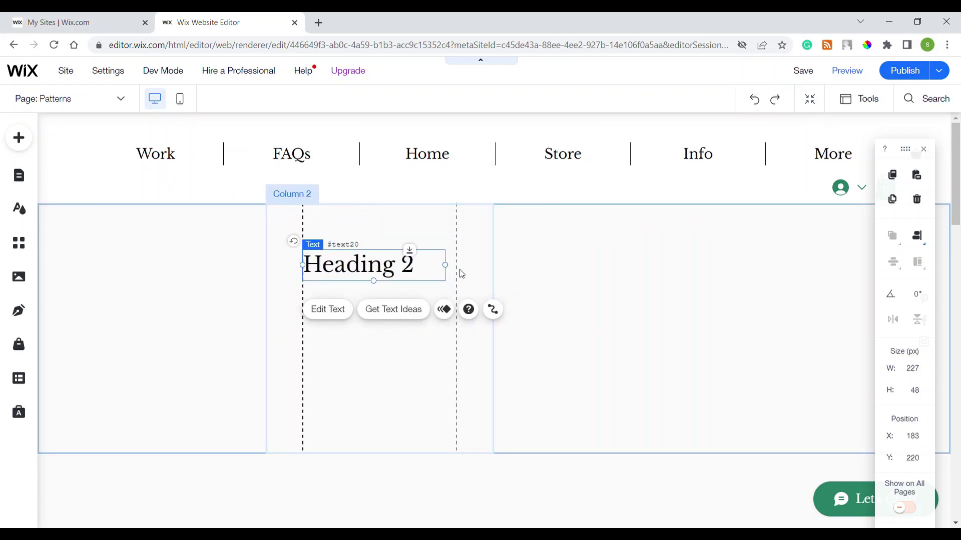
left_click_drag(449, 267, 456, 269)
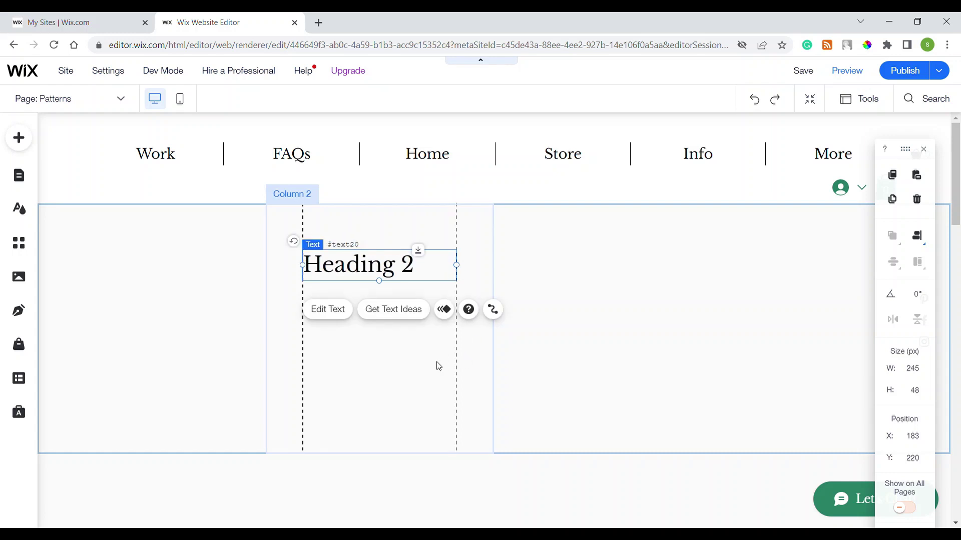
Step: Center-align the Heading 2 text within its text box
left_click(438, 367)
left_click(384, 280)
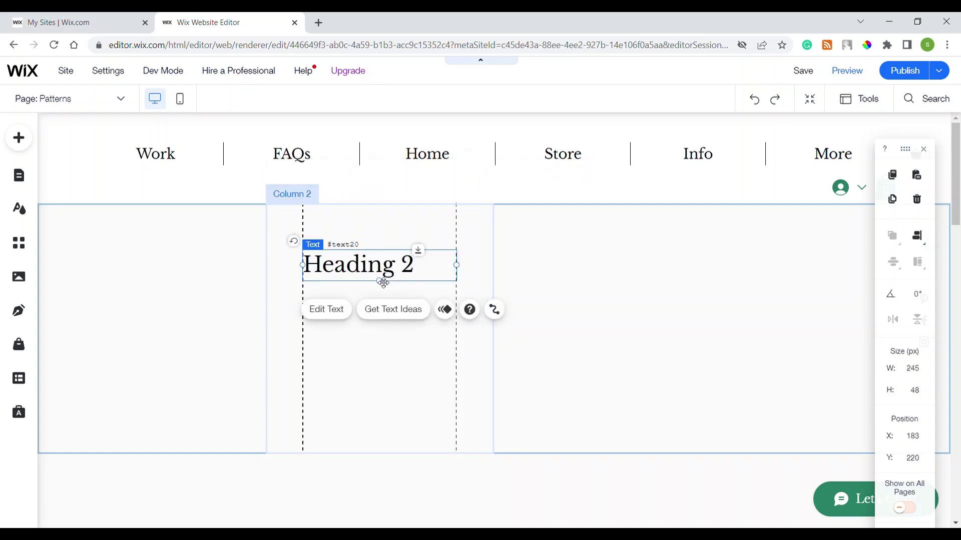
double_click(384, 281)
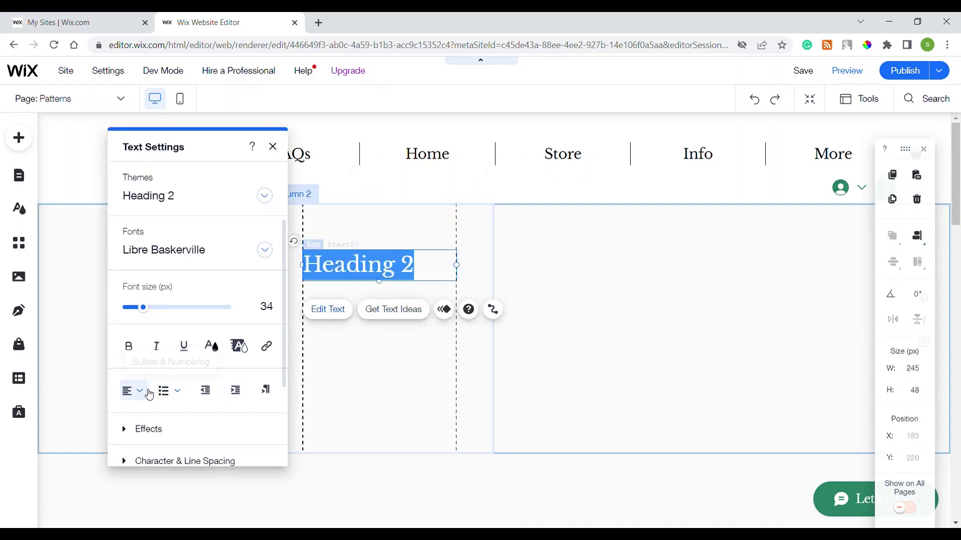
left_click(131, 390)
left_click(145, 419)
left_click(590, 355)
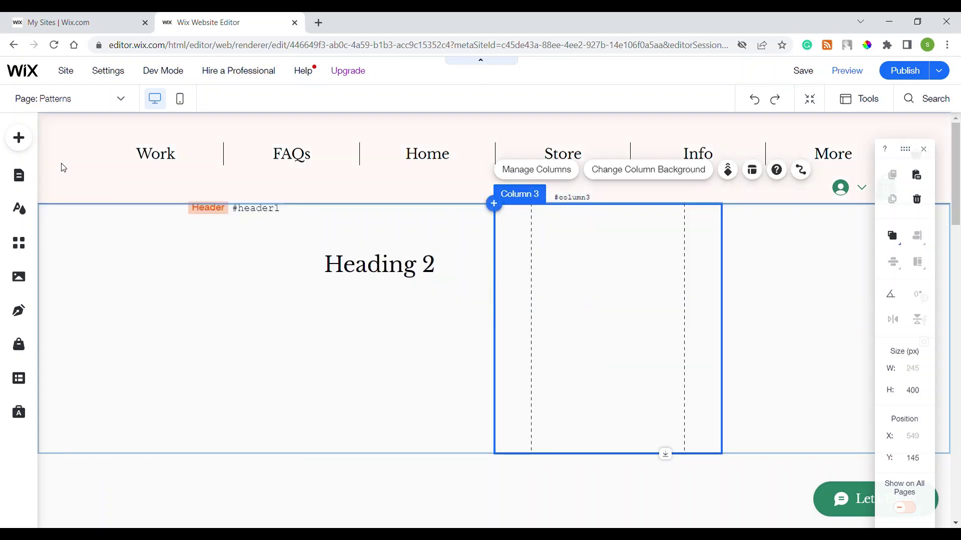
Step: Add the SEND text button below the heading in the second column
left_click(19, 137)
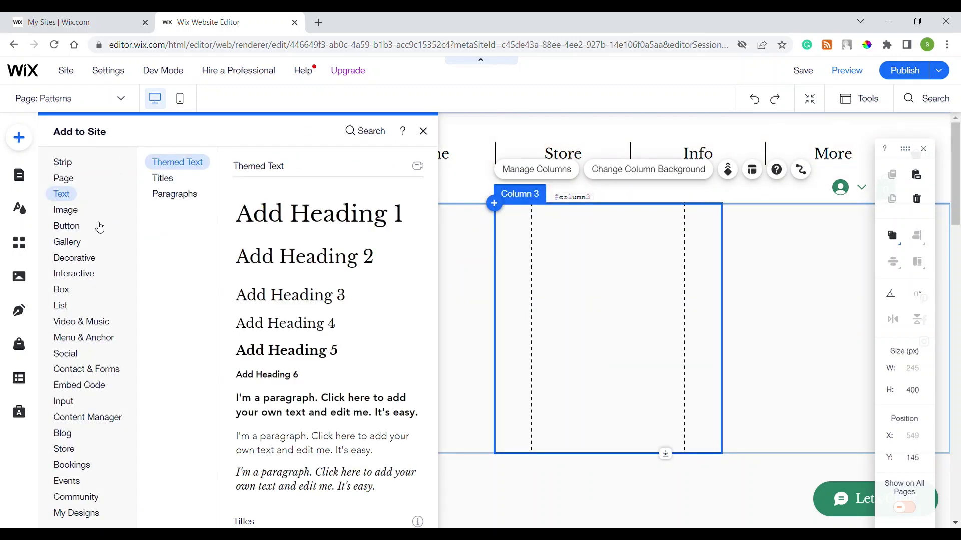
left_click(71, 230)
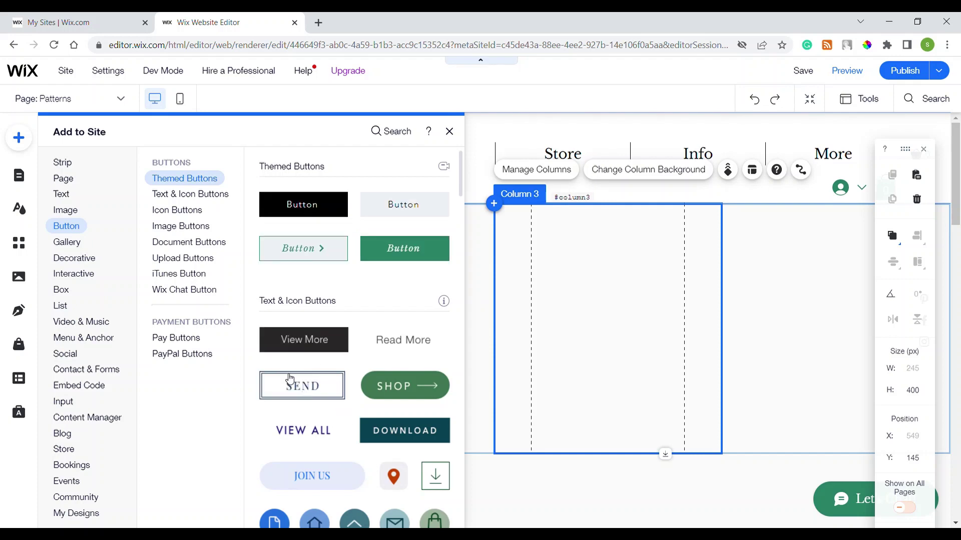
left_click_drag(290, 378, 401, 331)
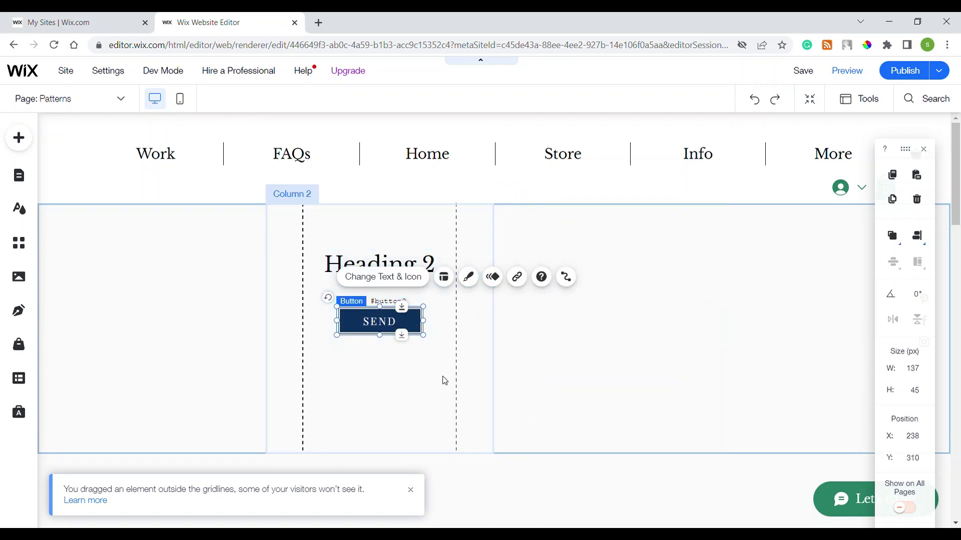
Step: Widen the SEND button on both sides to 245 px so it spans the second column's gridlines
left_click(443, 380)
left_click(425, 331)
left_click_drag(424, 321, 461, 326)
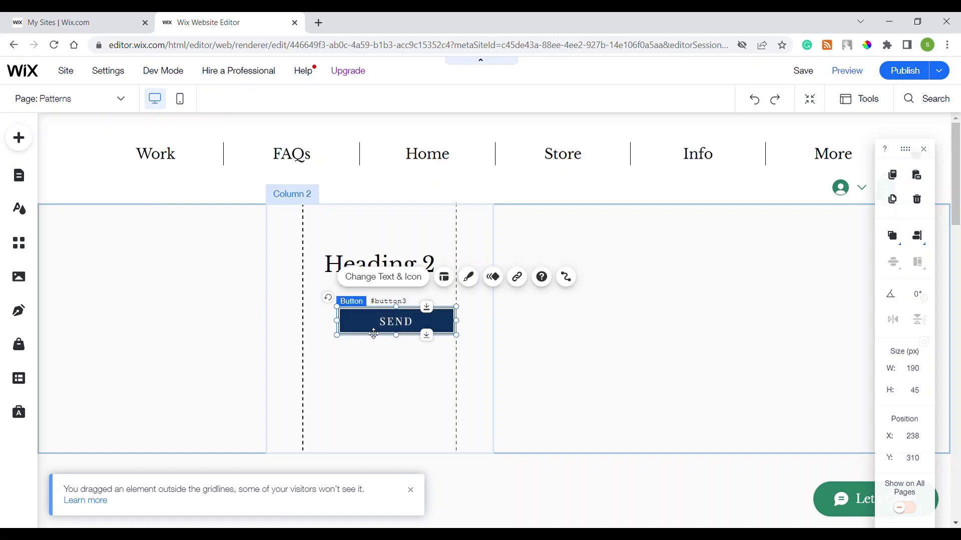
left_click_drag(342, 322, 307, 321)
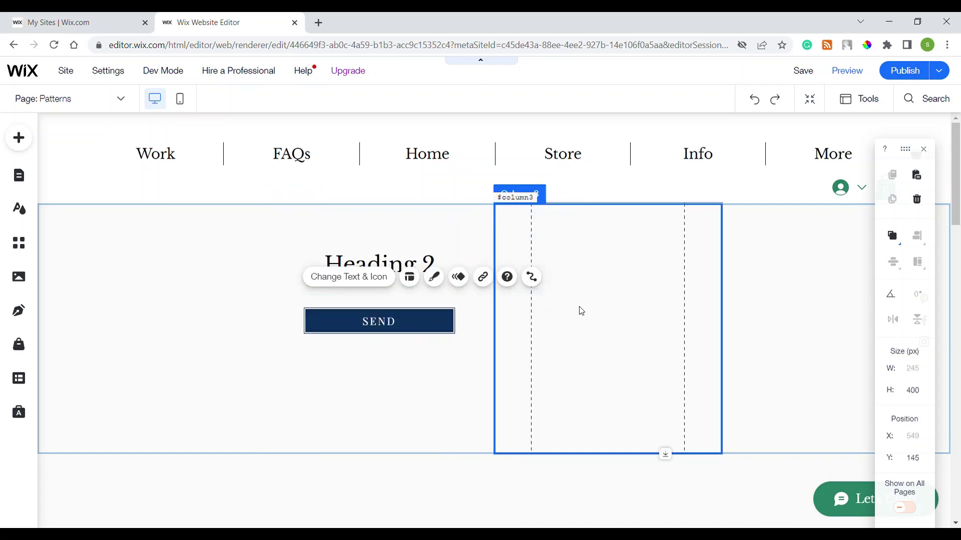
left_click(580, 311)
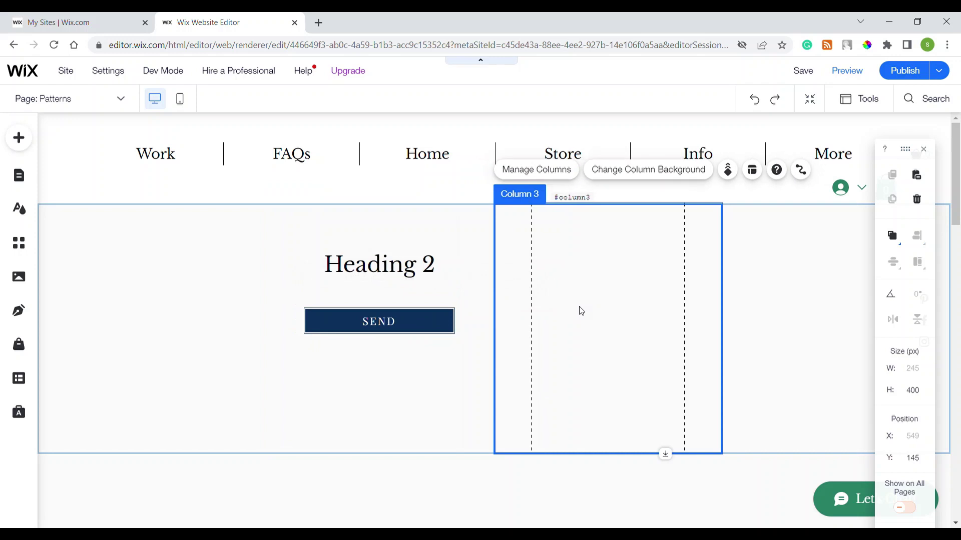
Step: Set the SEND button's width to 160 px and center it horizontally in the second column
left_click(366, 328)
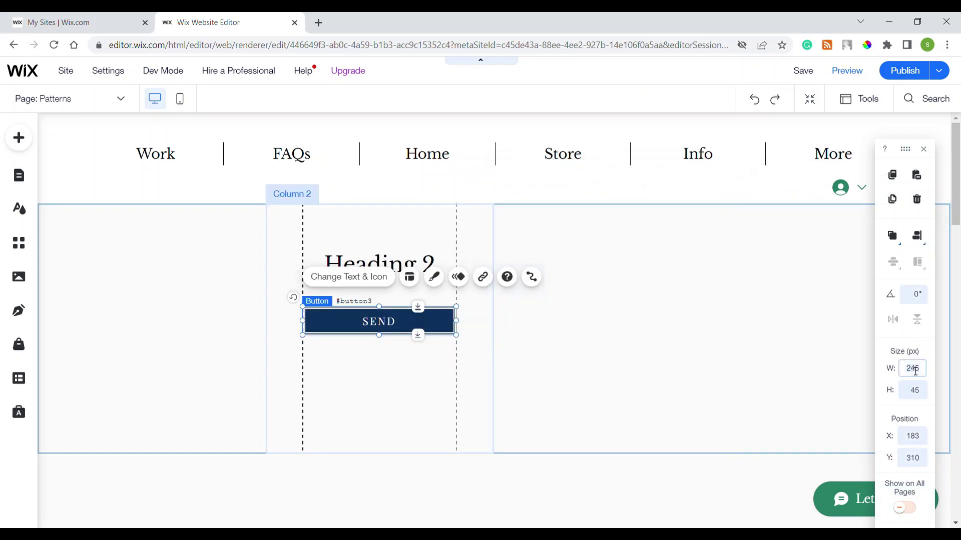
key("Return")
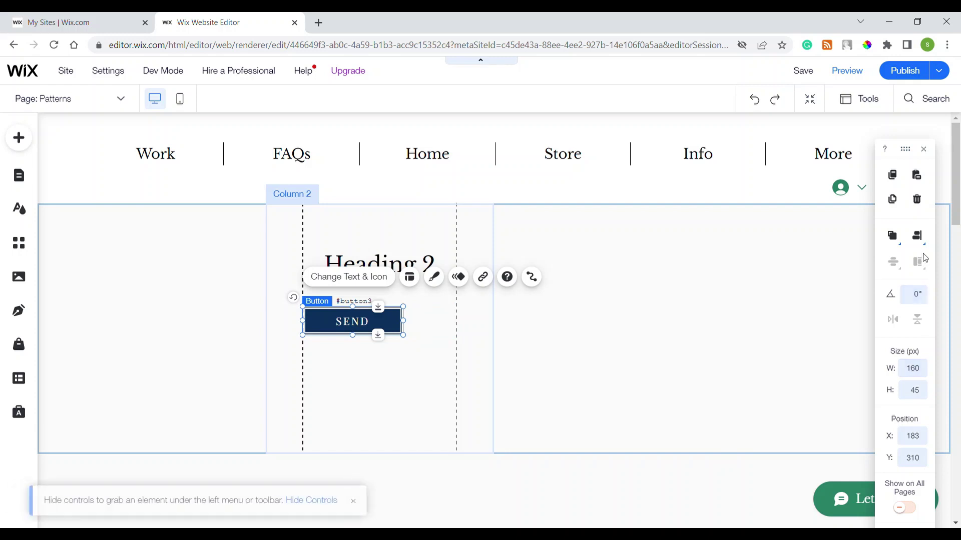
mouse_move(921, 242)
left_click(890, 238)
left_click(556, 408)
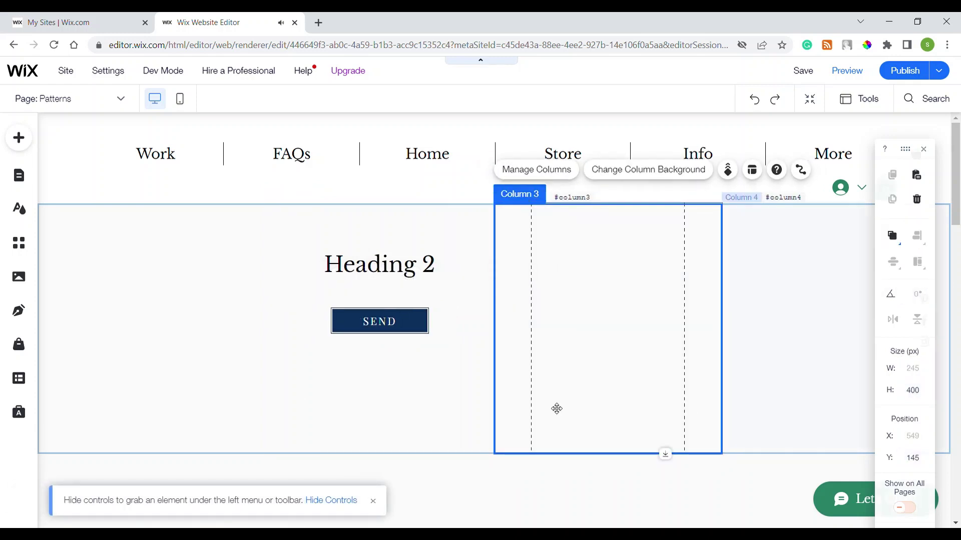
left_click(381, 321)
left_click(437, 395)
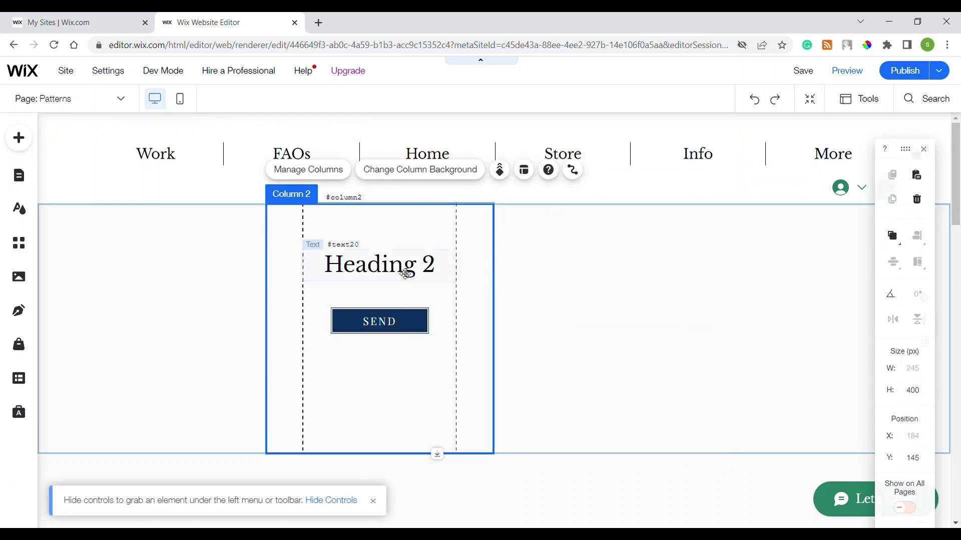
Step: Group the Heading 2 text with the SEND button and center the group vertically in the second column
left_click(385, 267)
left_click(369, 330, "shift")
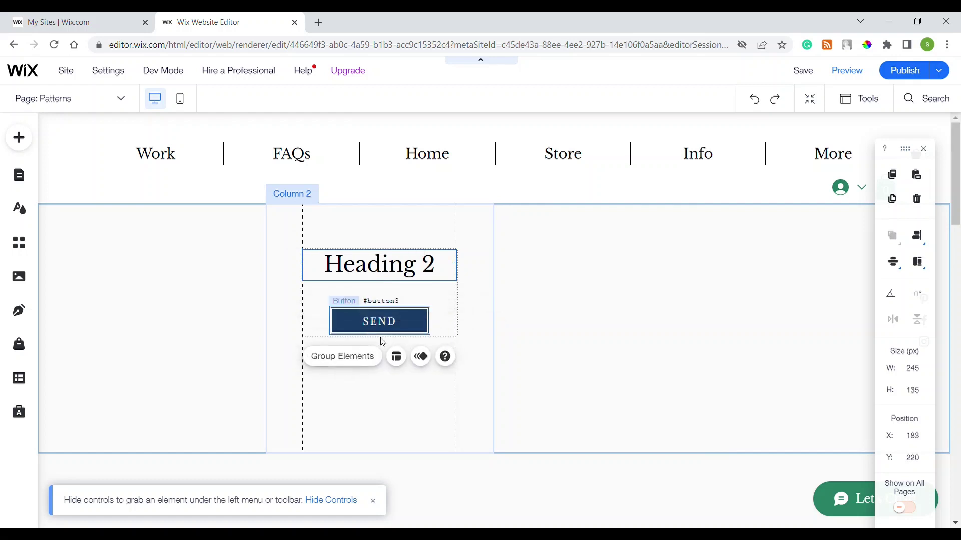
left_click(350, 360)
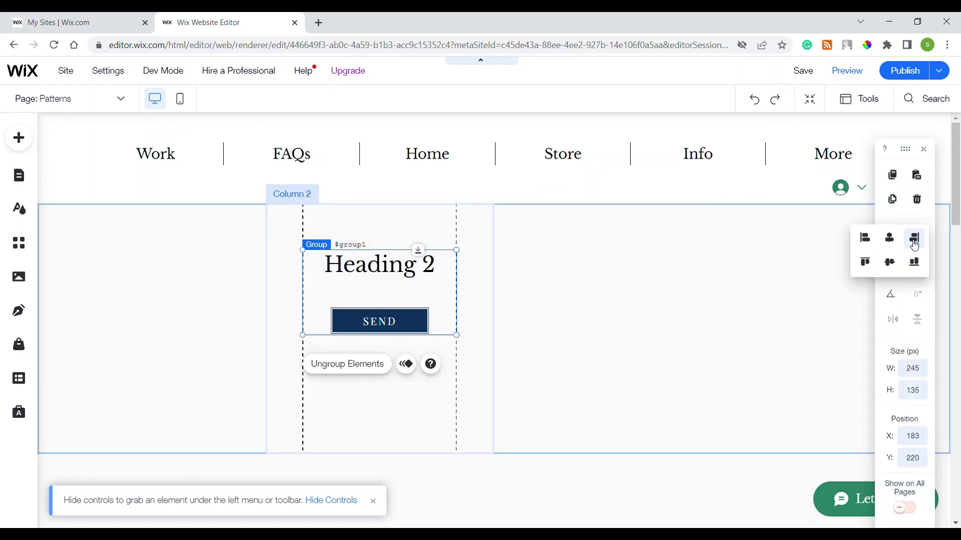
left_click(890, 261)
left_click(614, 397)
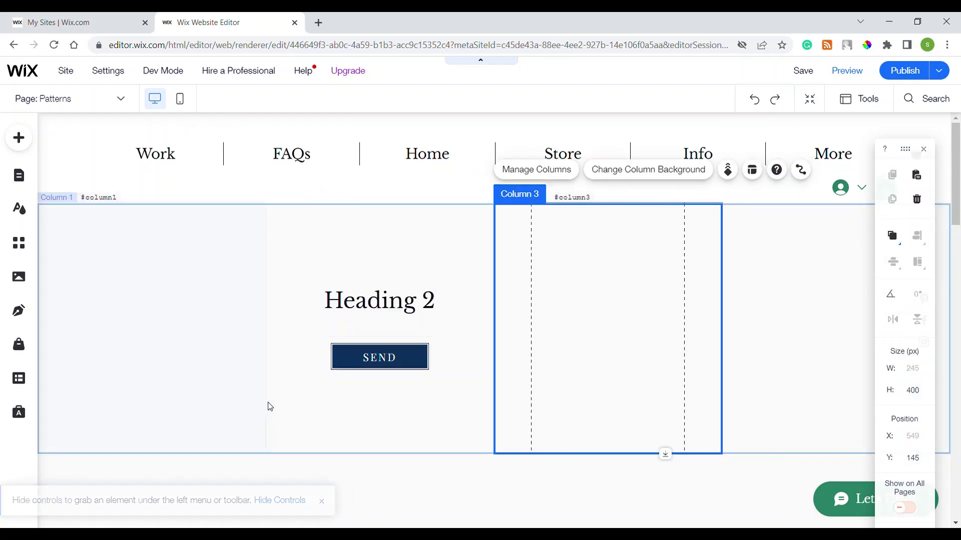
left_click(337, 429)
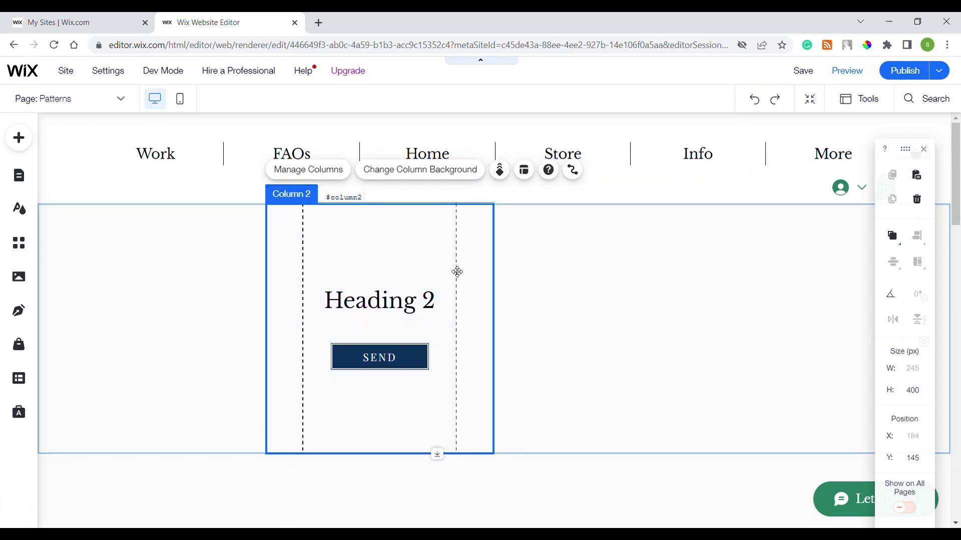
left_click(570, 269)
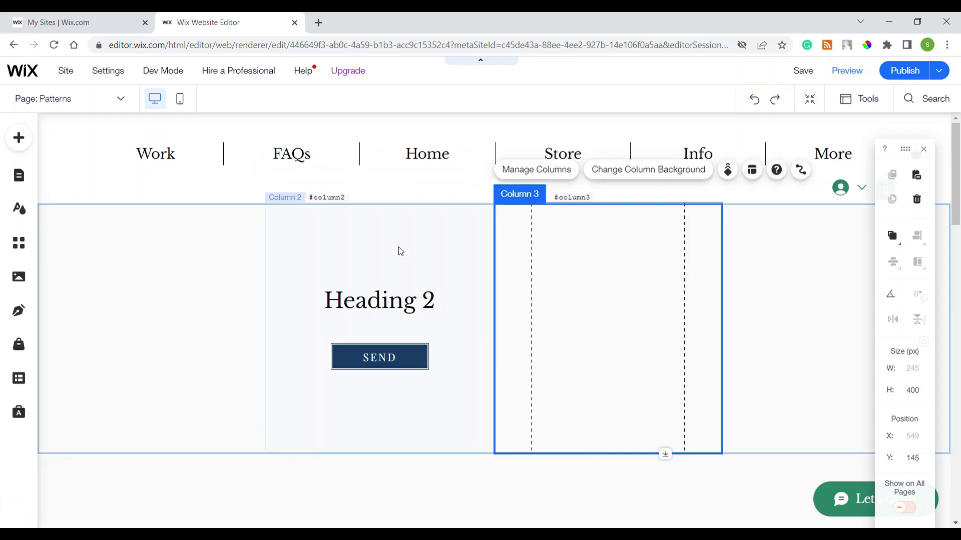
left_click(468, 300)
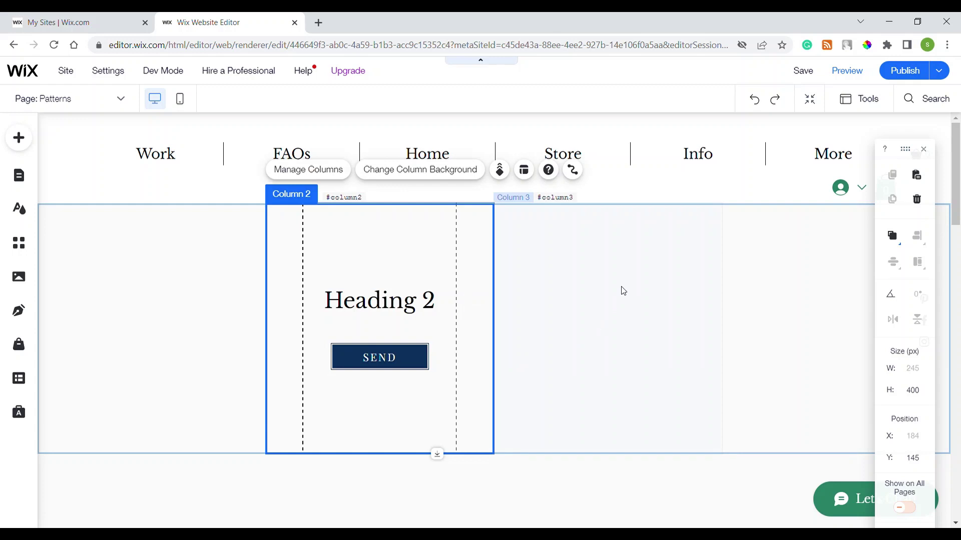